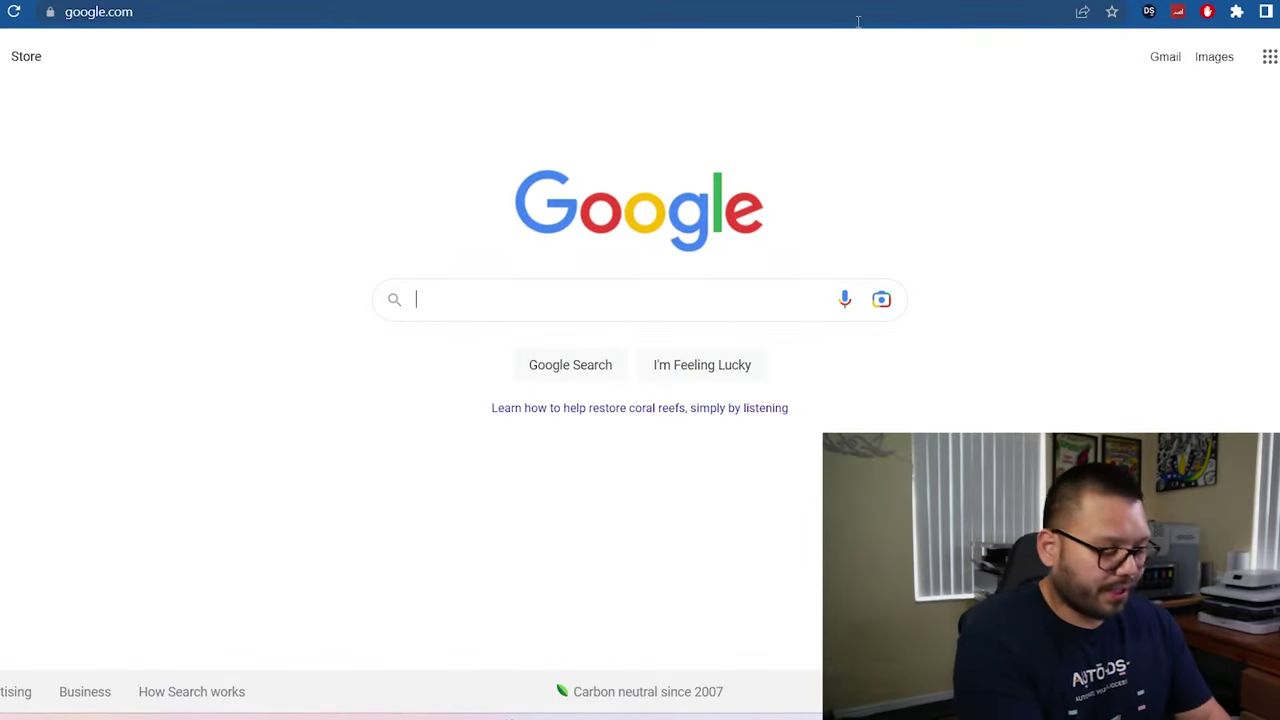
- Search Google for 'autods chrome extension' and open the AutoDS - Dropshipping Helper store listing
{"action": "type", "text": "autods chro"}
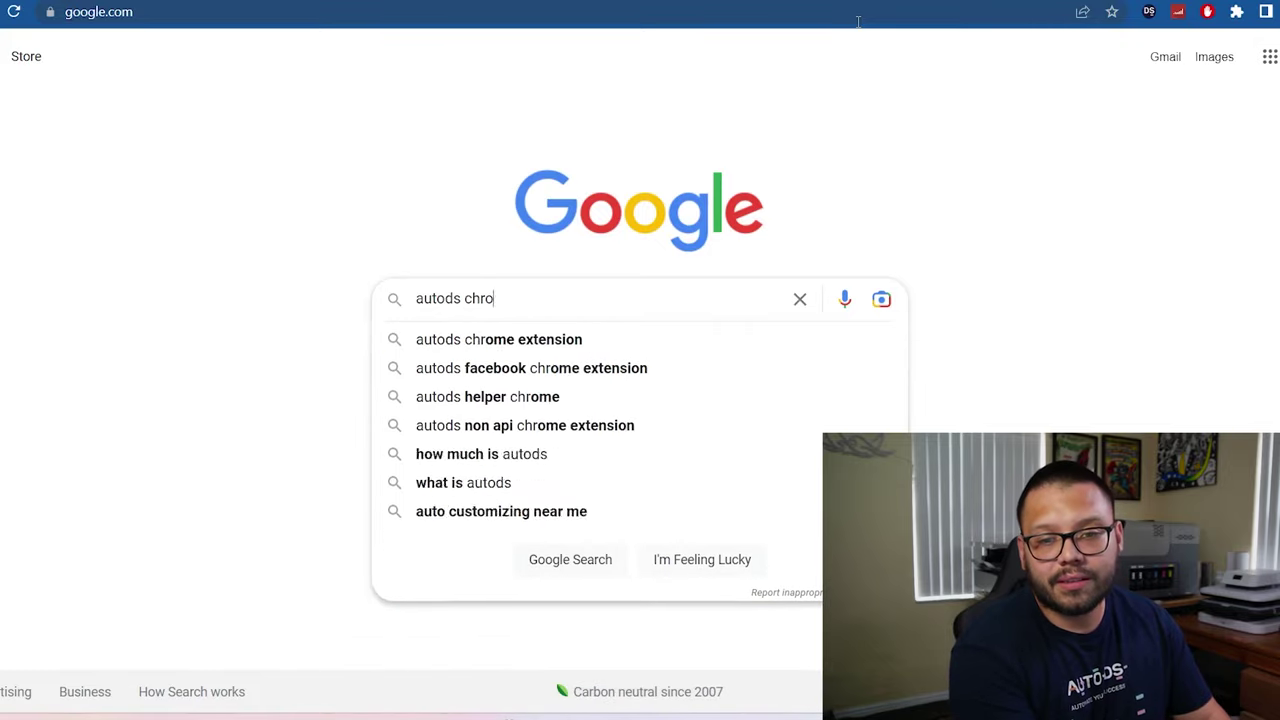
{"action": "type", "text": "me extension"}
{"action": "key", "text": "Return"}
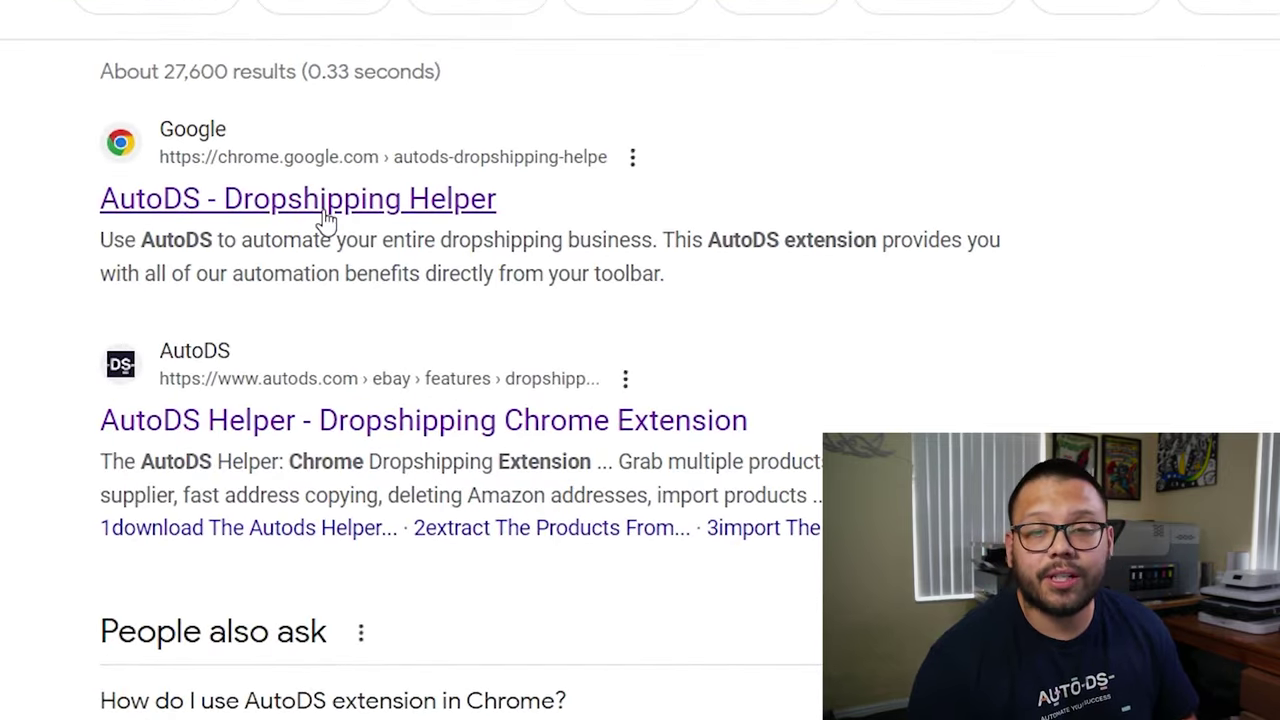
{"action": "left_click", "coordinate": [327, 205]}
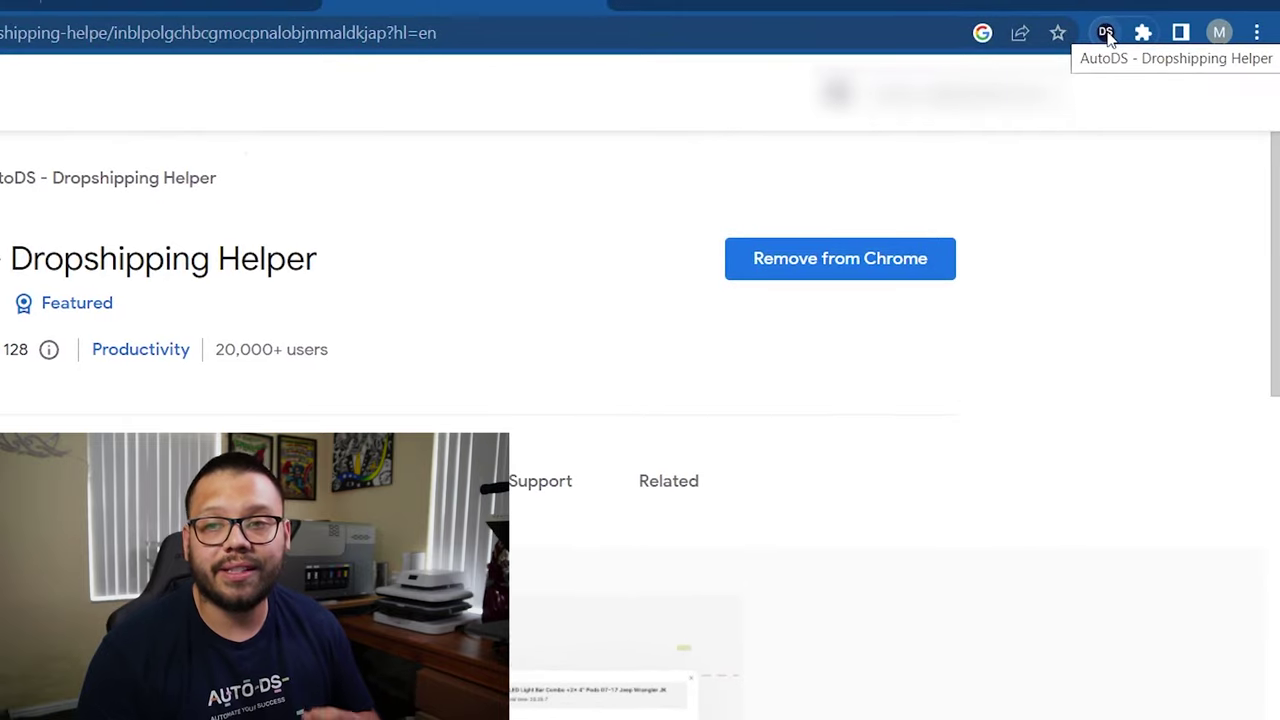
- In the AutoDS helper panel, choose My eCommerce Store for drafts and add US and UK regions
{"action": "left_click", "coordinate": [1105, 33]}
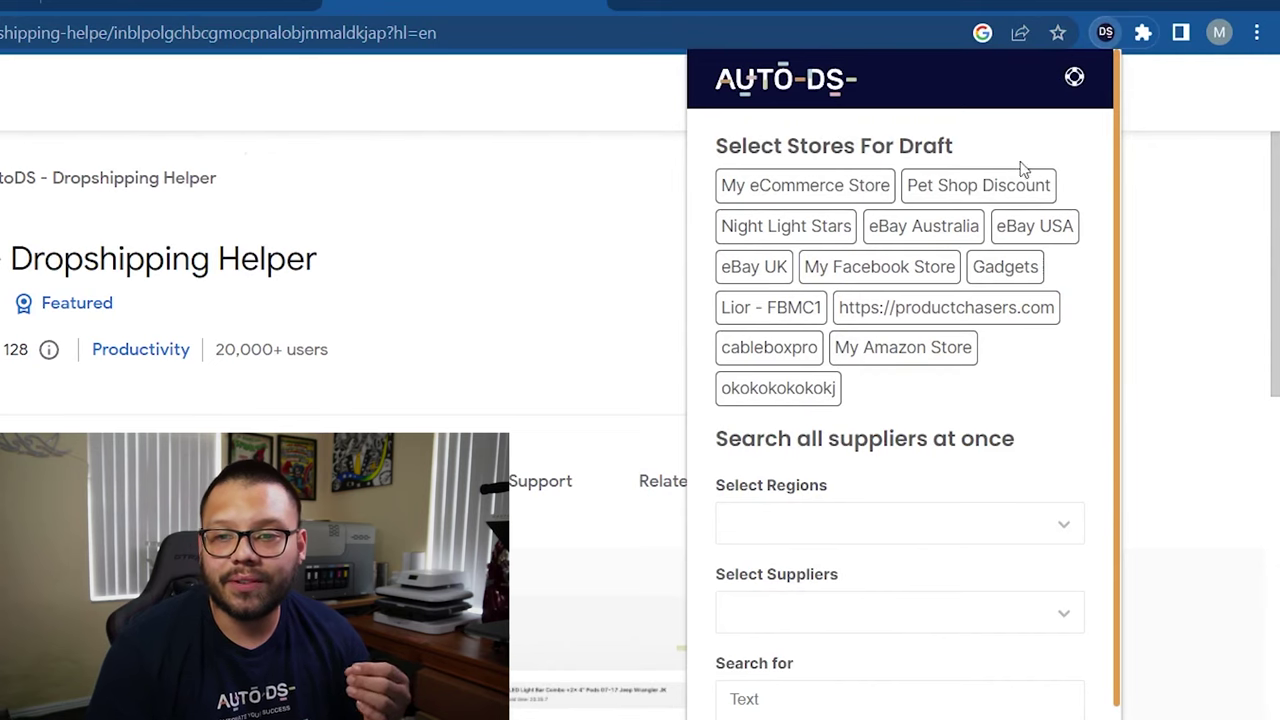
{"action": "left_click", "coordinate": [860, 195]}
{"action": "scroll", "coordinate": [990, 360], "scroll_direction": "down", "scroll_amount": 1}
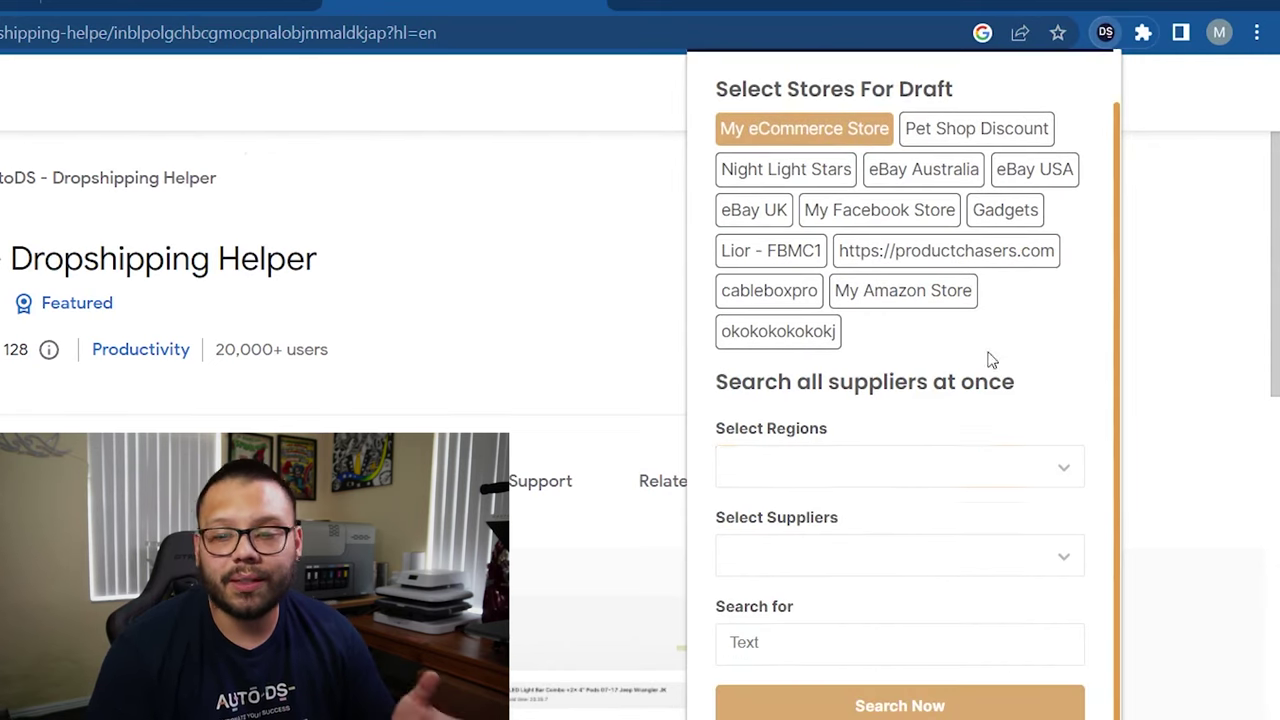
{"action": "left_click", "coordinate": [1062, 470]}
{"action": "left_click", "coordinate": [857, 504]}
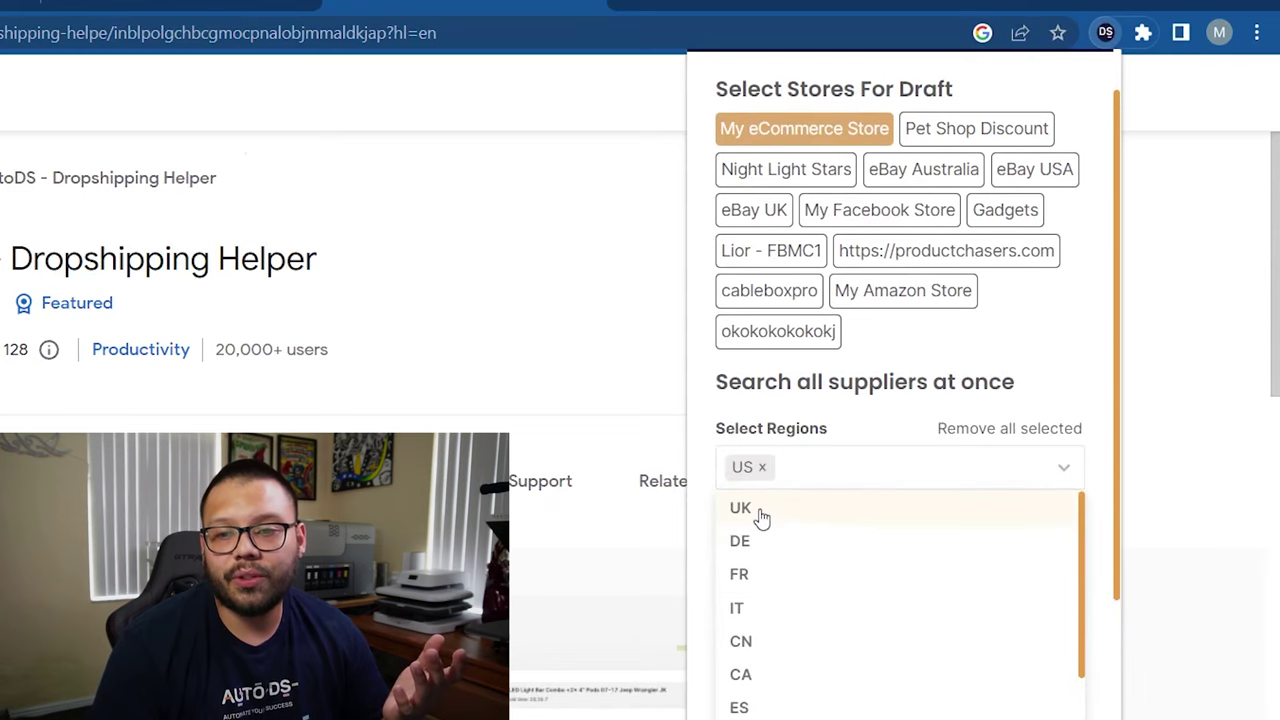
{"action": "left_click", "coordinate": [762, 513]}
{"action": "left_click", "coordinate": [1013, 514]}
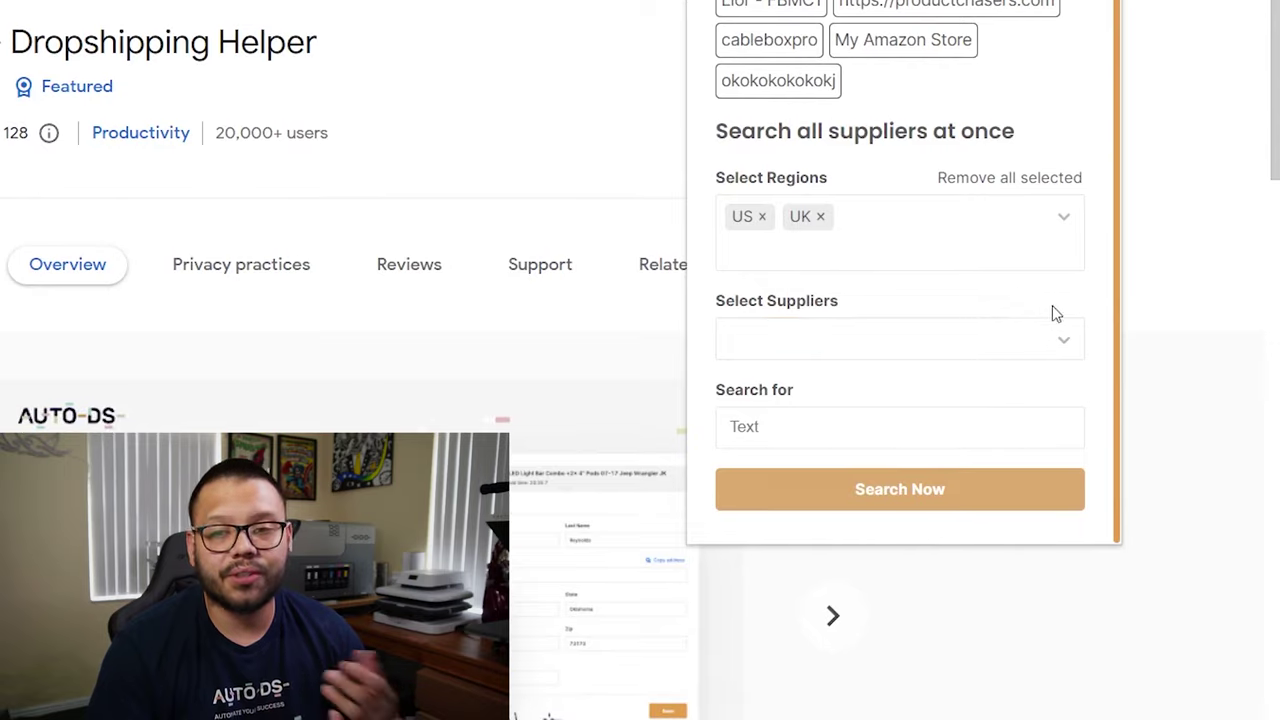
- Select Walmart US, Banggood US, Banggood UK and CJDropshipping US suppliers, and add Night Light Stars draft store
{"action": "left_click", "coordinate": [1067, 350]}
{"action": "scroll", "coordinate": [937, 354], "scroll_direction": "down", "scroll_amount": 3}
{"action": "scroll", "coordinate": [820, 214], "scroll_direction": "up", "scroll_amount": 3}
{"action": "left_click", "coordinate": [820, 210]}
{"action": "scroll", "coordinate": [920, 290], "scroll_direction": "down", "scroll_amount": 15}
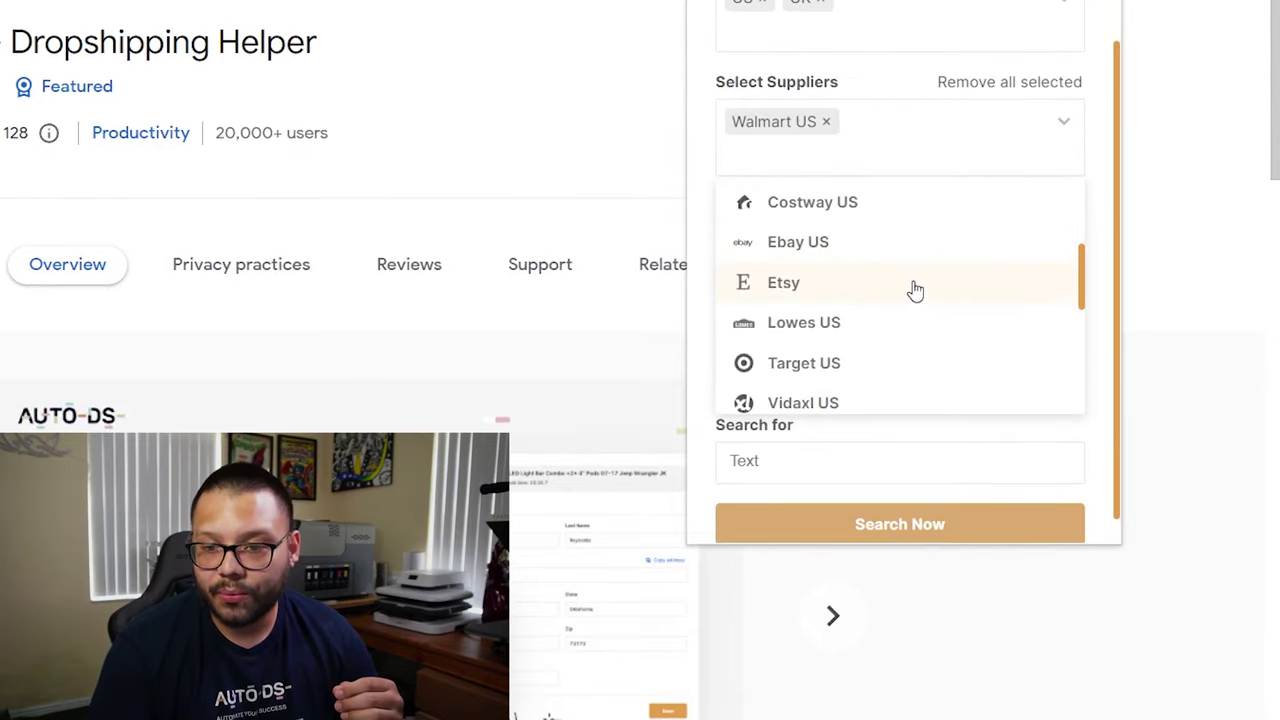
{"action": "left_click", "coordinate": [828, 318]}
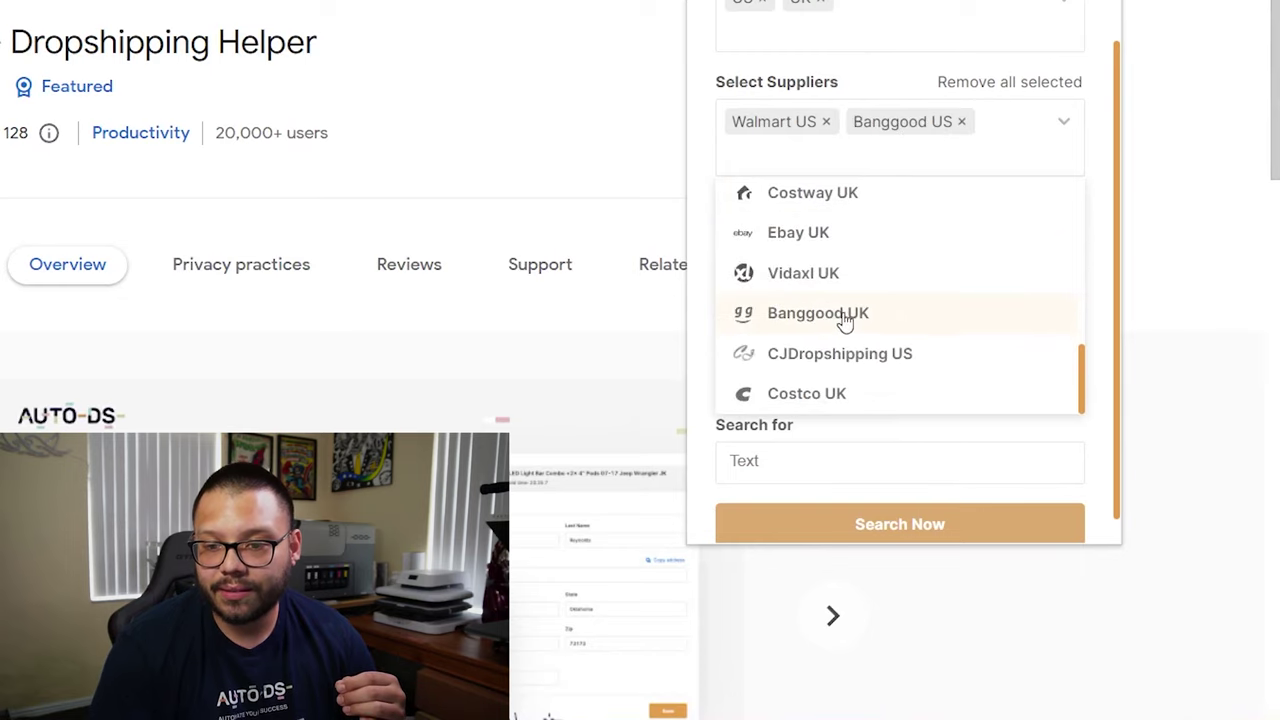
{"action": "left_click", "coordinate": [815, 318]}
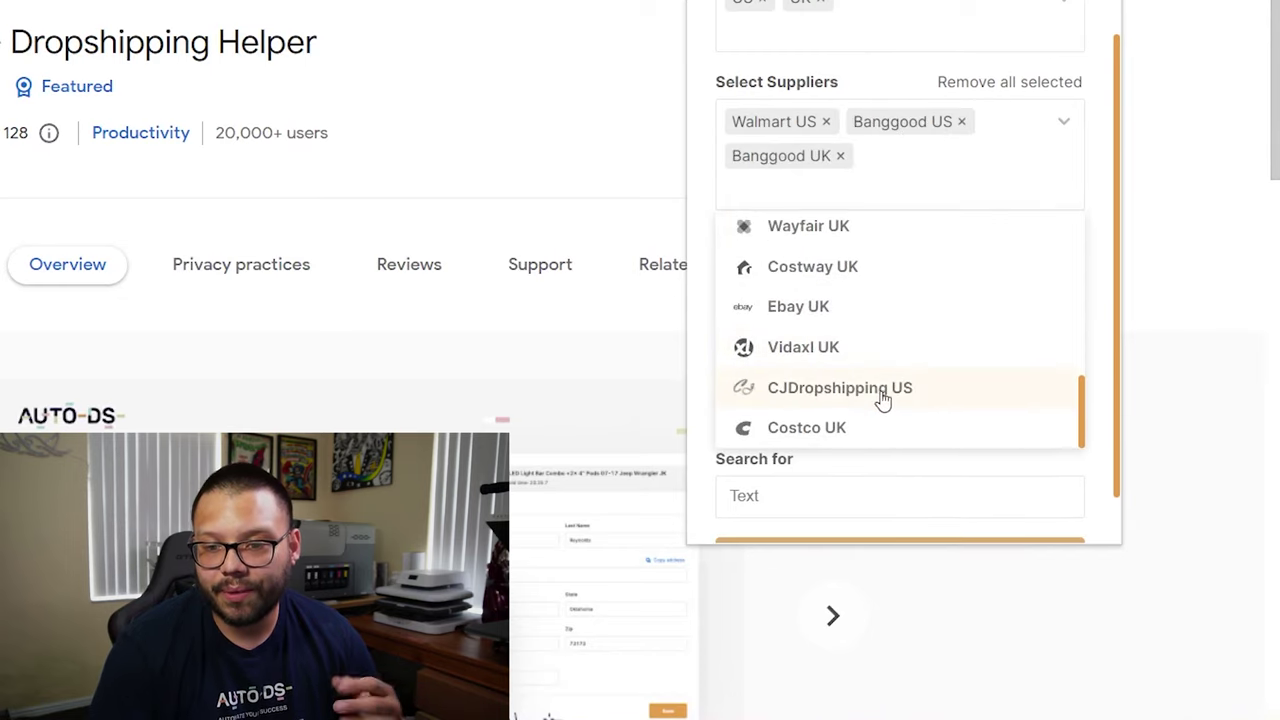
{"action": "left_click", "coordinate": [826, 398]}
{"action": "scroll", "coordinate": [974, 323], "scroll_direction": "up", "scroll_amount": 5}
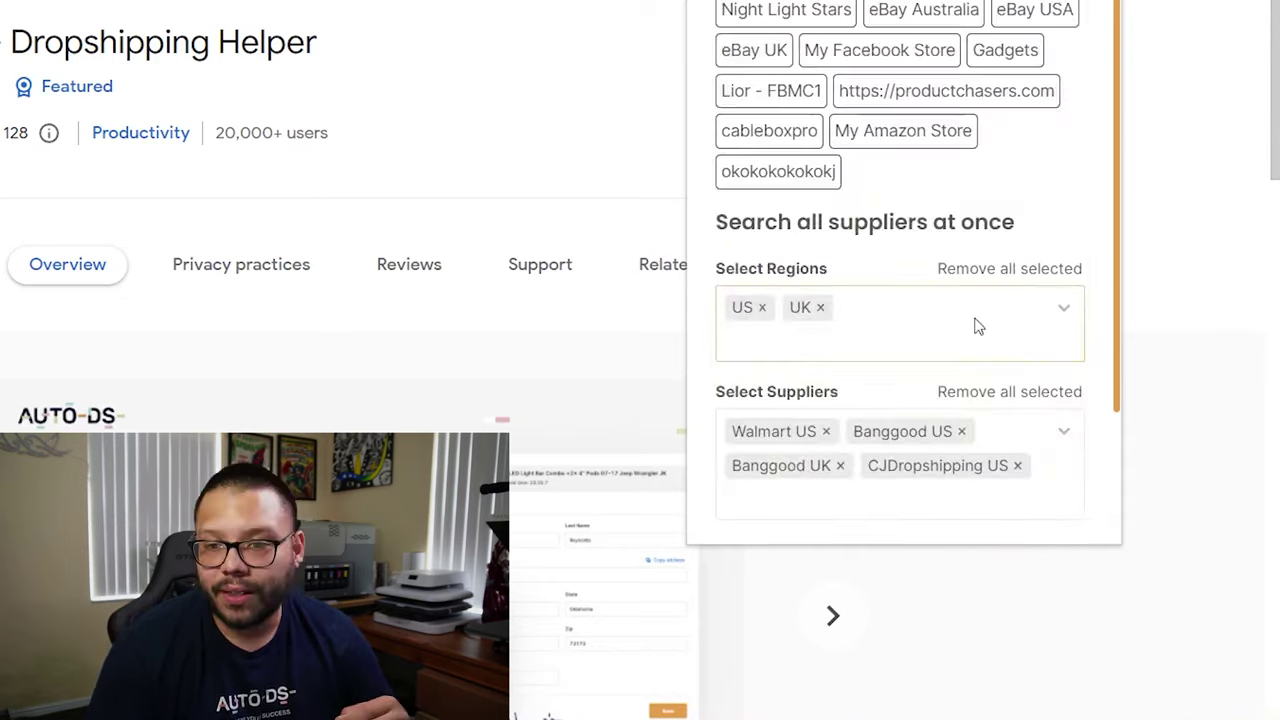
{"action": "left_click", "coordinate": [822, 122]}
{"action": "scroll", "coordinate": [1074, 246], "scroll_direction": "down", "scroll_amount": 3}
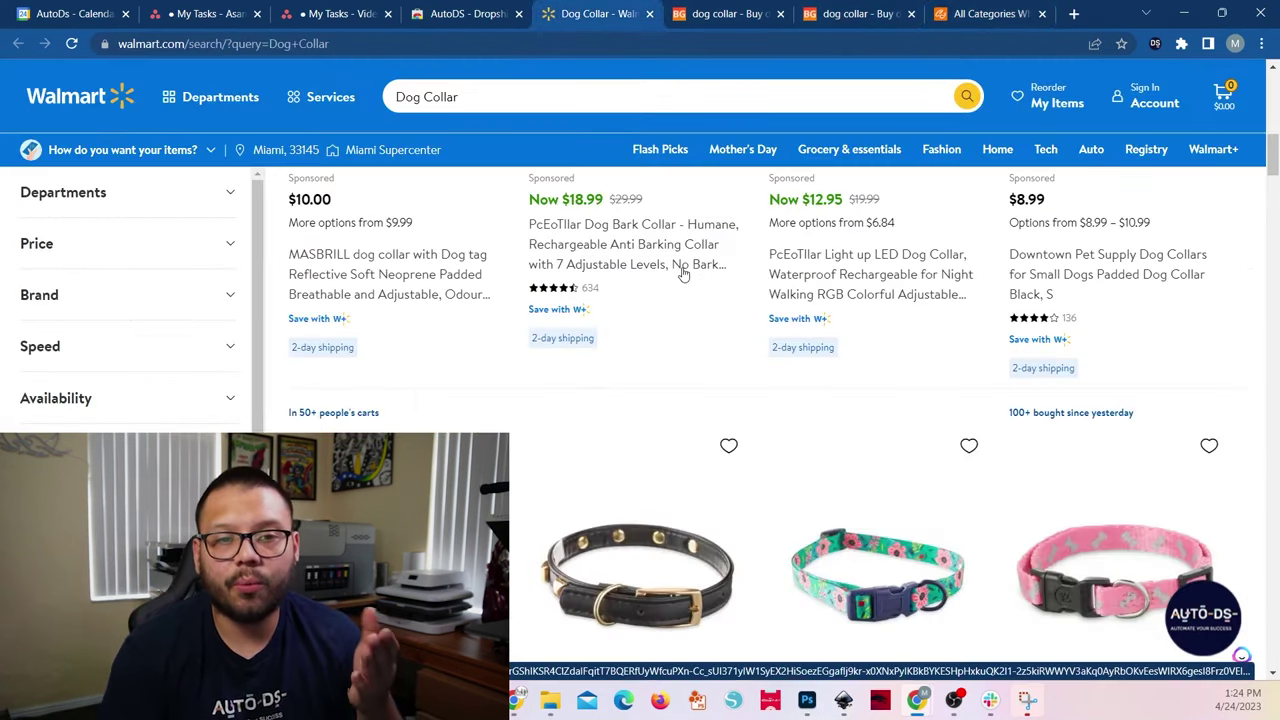
- Browse the Walmart dog collar results, then the two Banggood tabs and the CJdropshipping tab
{"action": "scroll", "coordinate": [709, 411], "scroll_direction": "down", "scroll_amount": 5}
{"action": "left_click", "coordinate": [720, 13]}
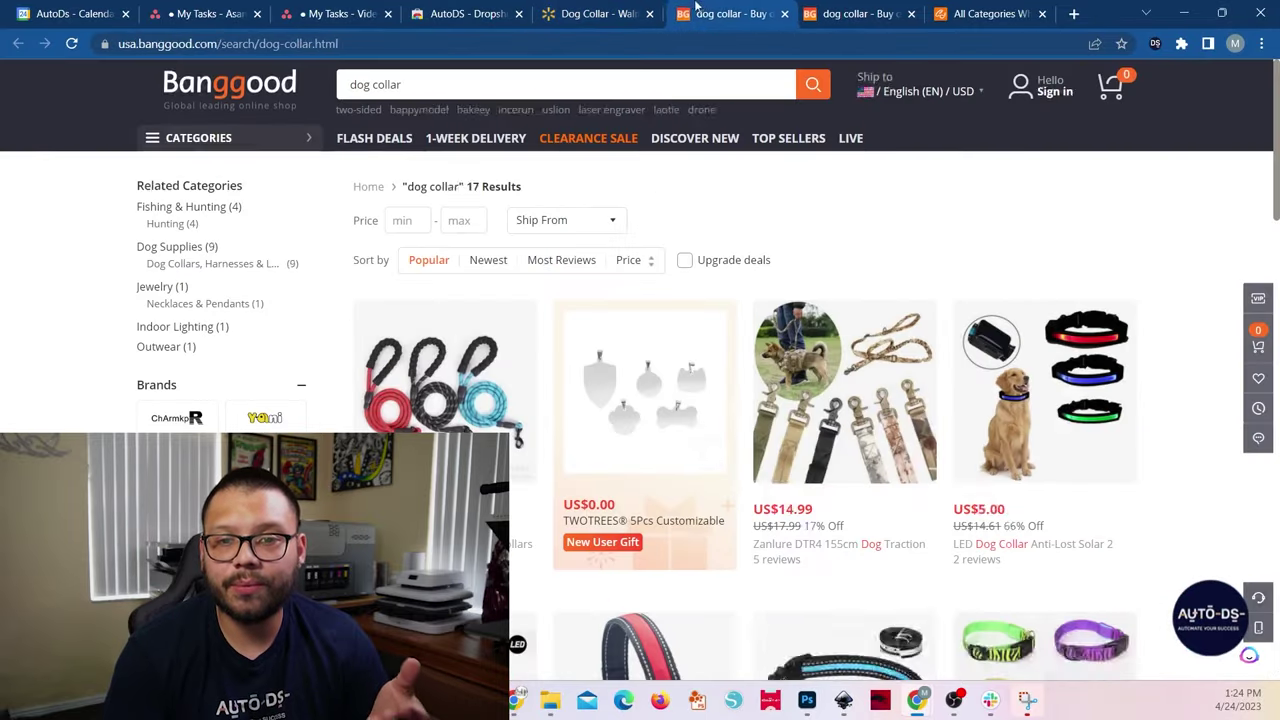
{"action": "key", "text": "ctrl+Tab"}
{"action": "left_click", "coordinate": [997, 8]}
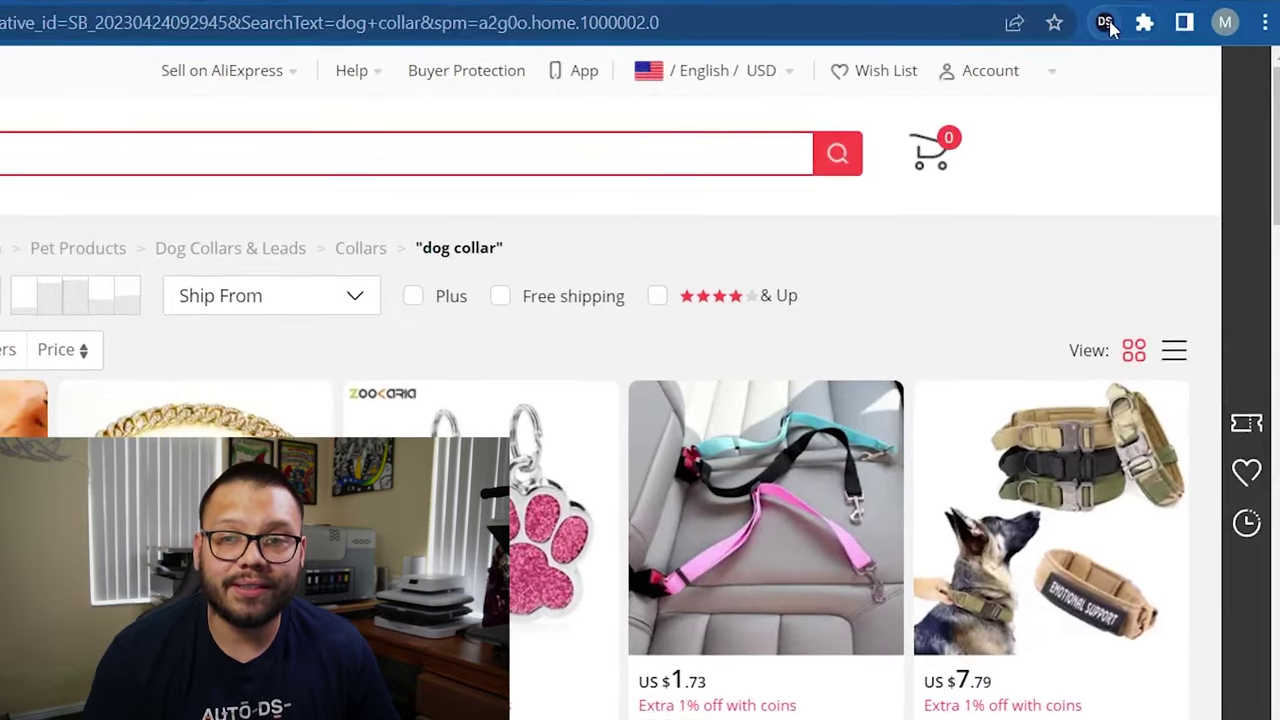
{"action": "left_click", "coordinate": [1155, 43]}
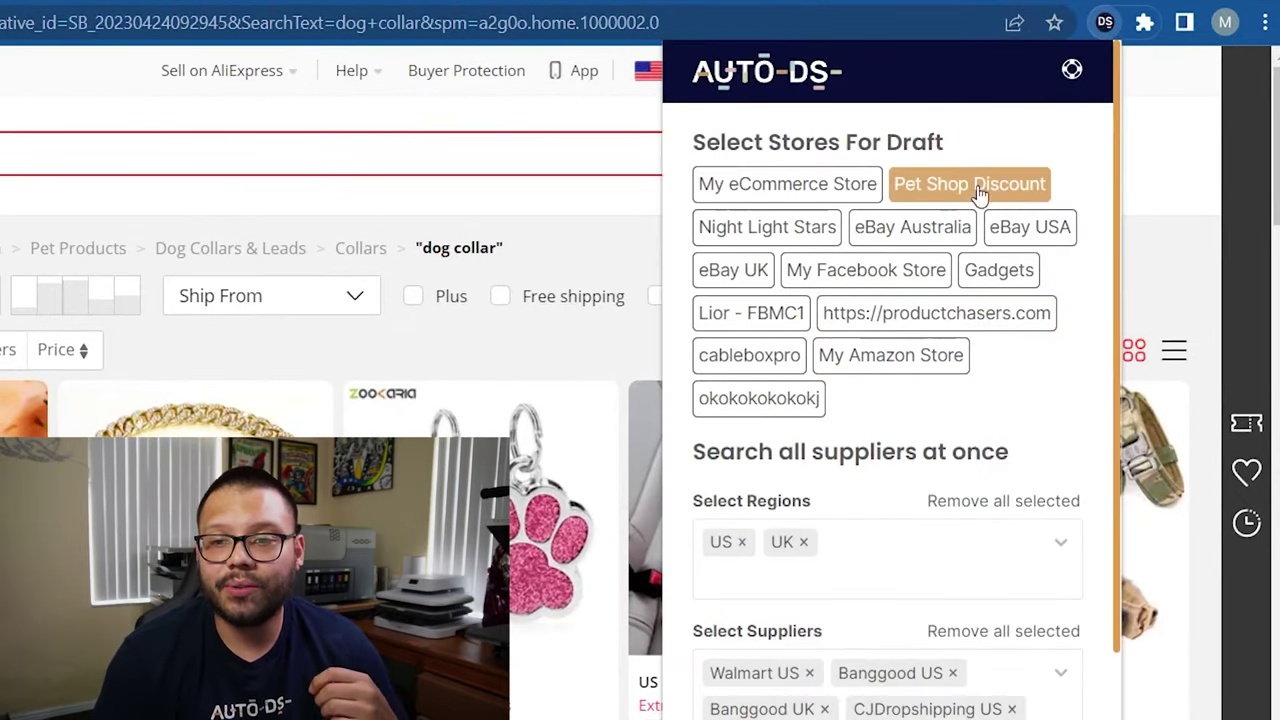
{"action": "left_click", "coordinate": [1185, 162]}
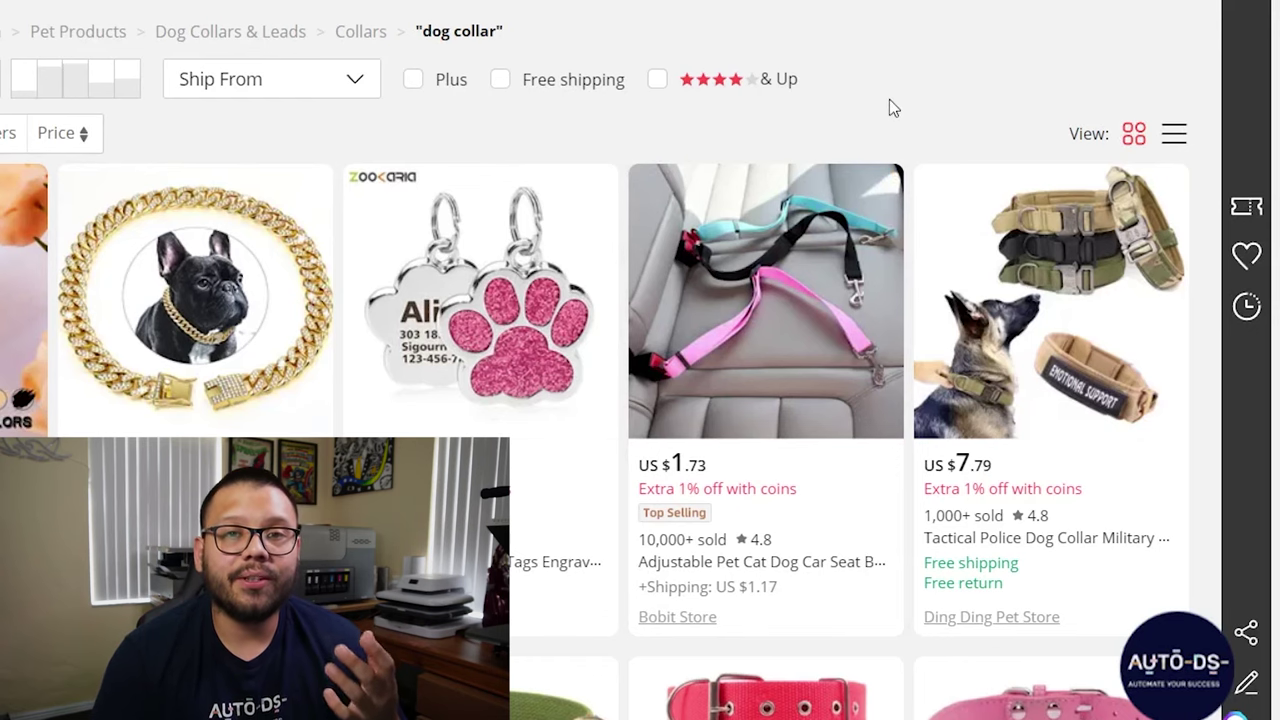
{"action": "mouse_move", "coordinate": [746, 306]}
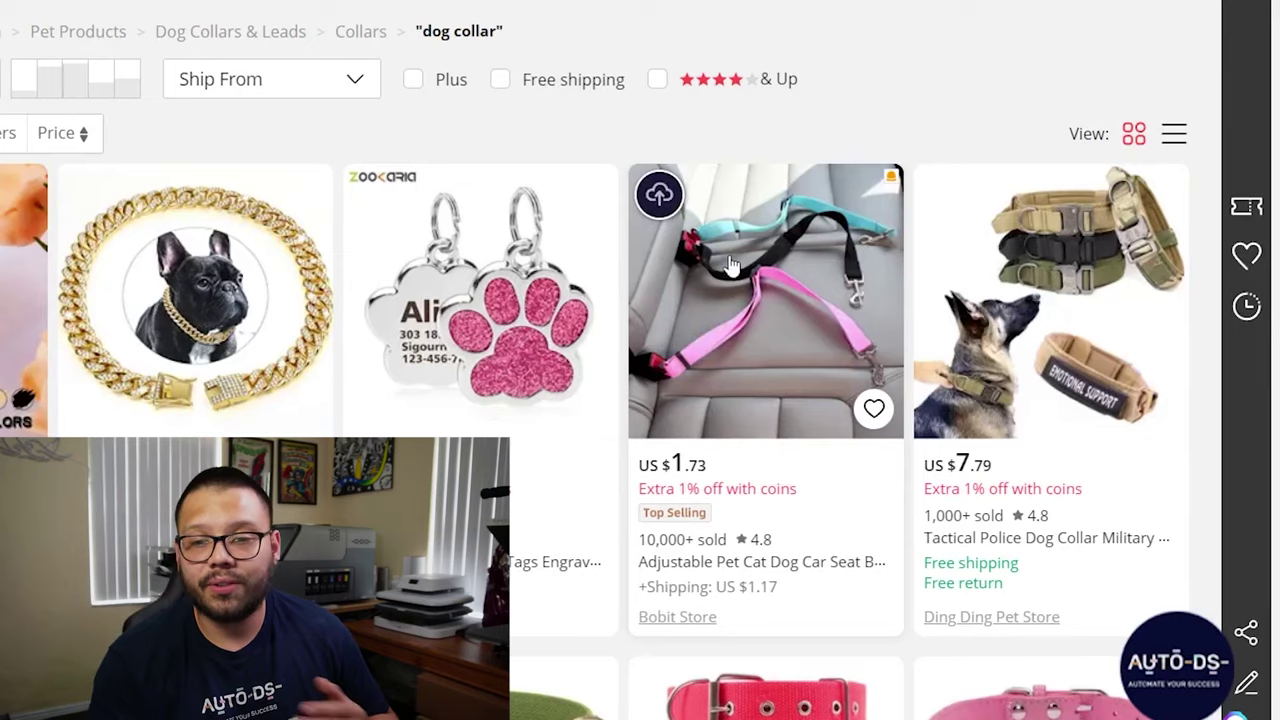
{"action": "scroll", "coordinate": [730, 265], "scroll_direction": "down", "scroll_amount": 7}
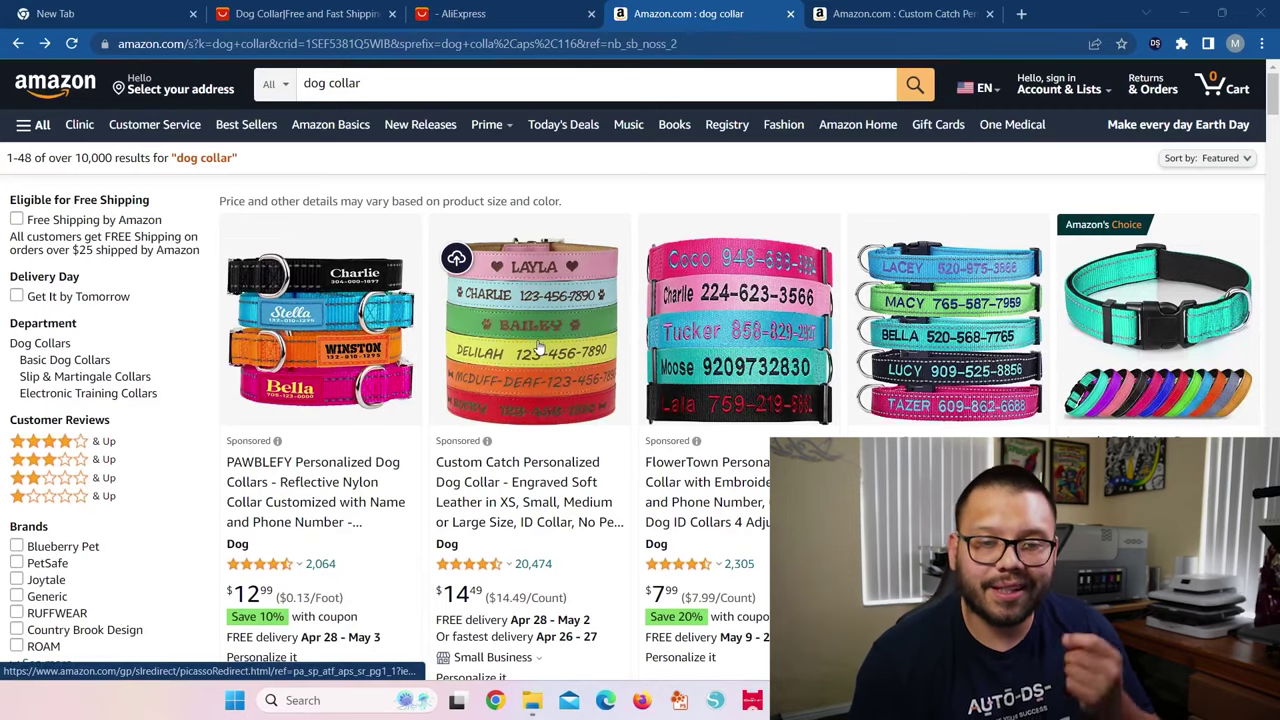
- Switch from the Amazon dog collar results to the Custom Catch personalized collar tab
{"action": "key", "text": "ctrl+Tab"}
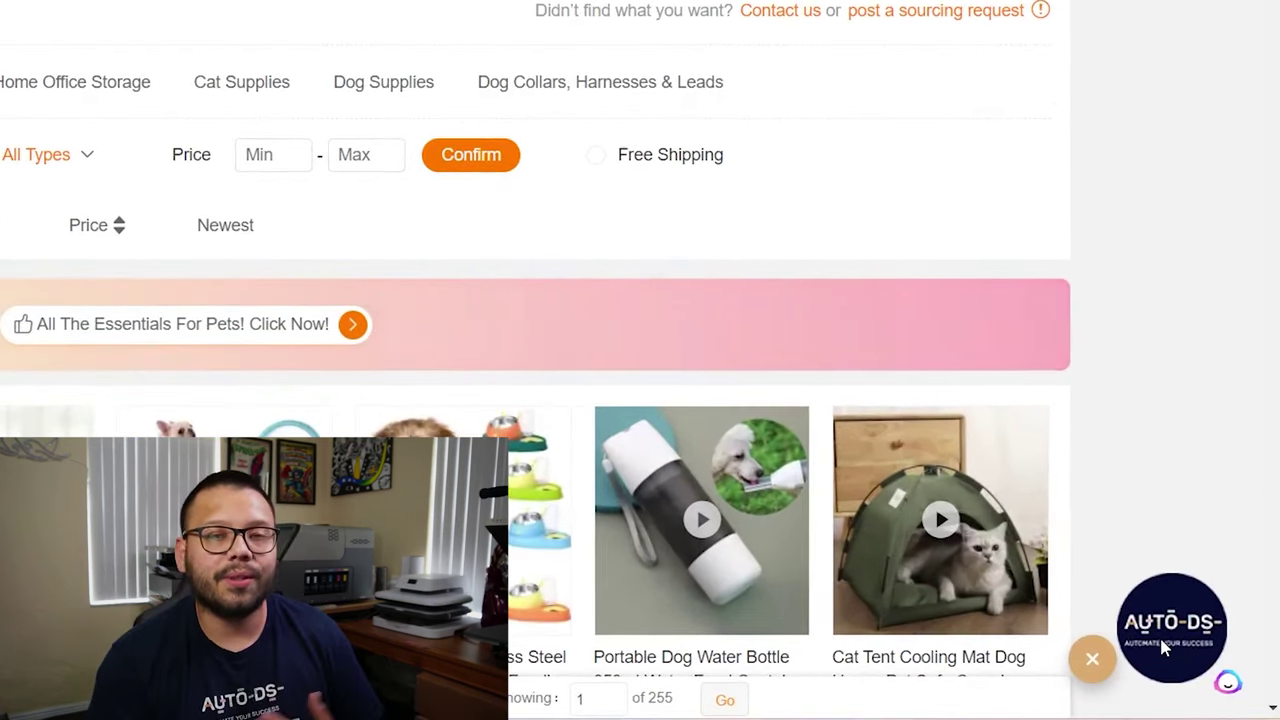
- Extract the 60 CJdropshipping dog collar listings into the AutoDS Exporter
{"action": "scroll", "coordinate": [1094, 414], "scroll_direction": "down", "scroll_amount": 15}
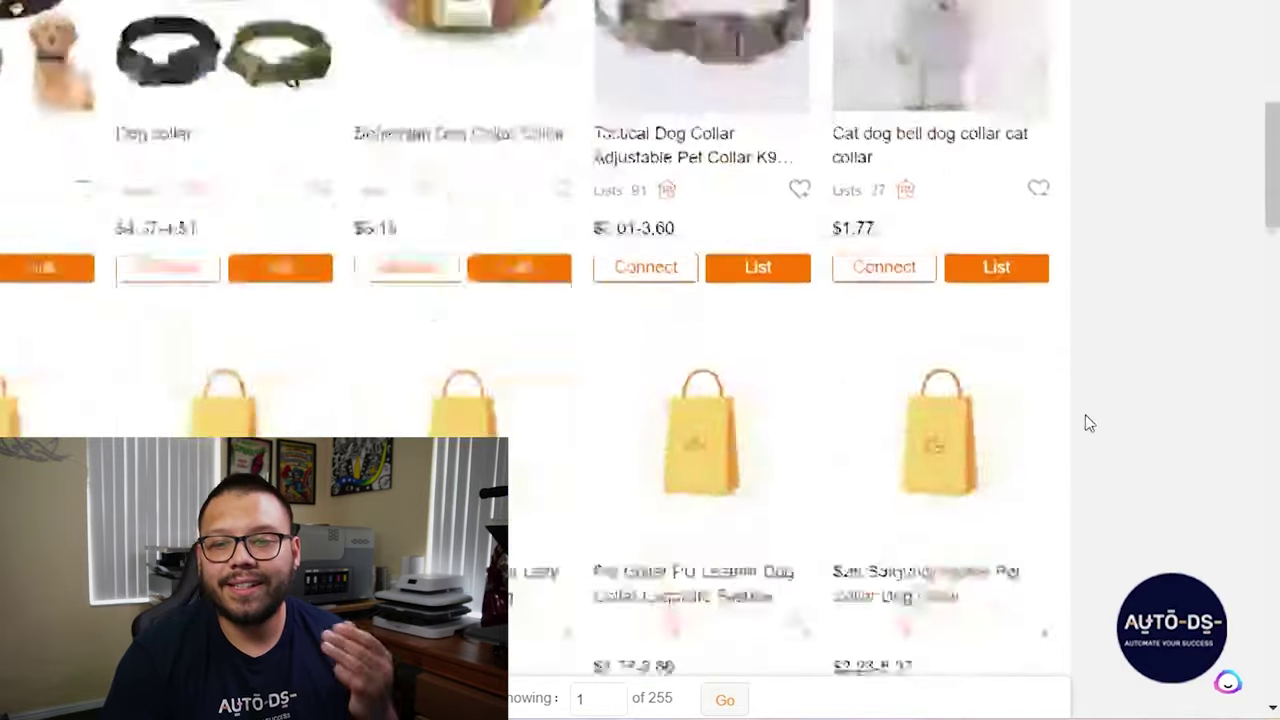
{"action": "scroll", "coordinate": [1089, 423], "scroll_direction": "down", "scroll_amount": 10}
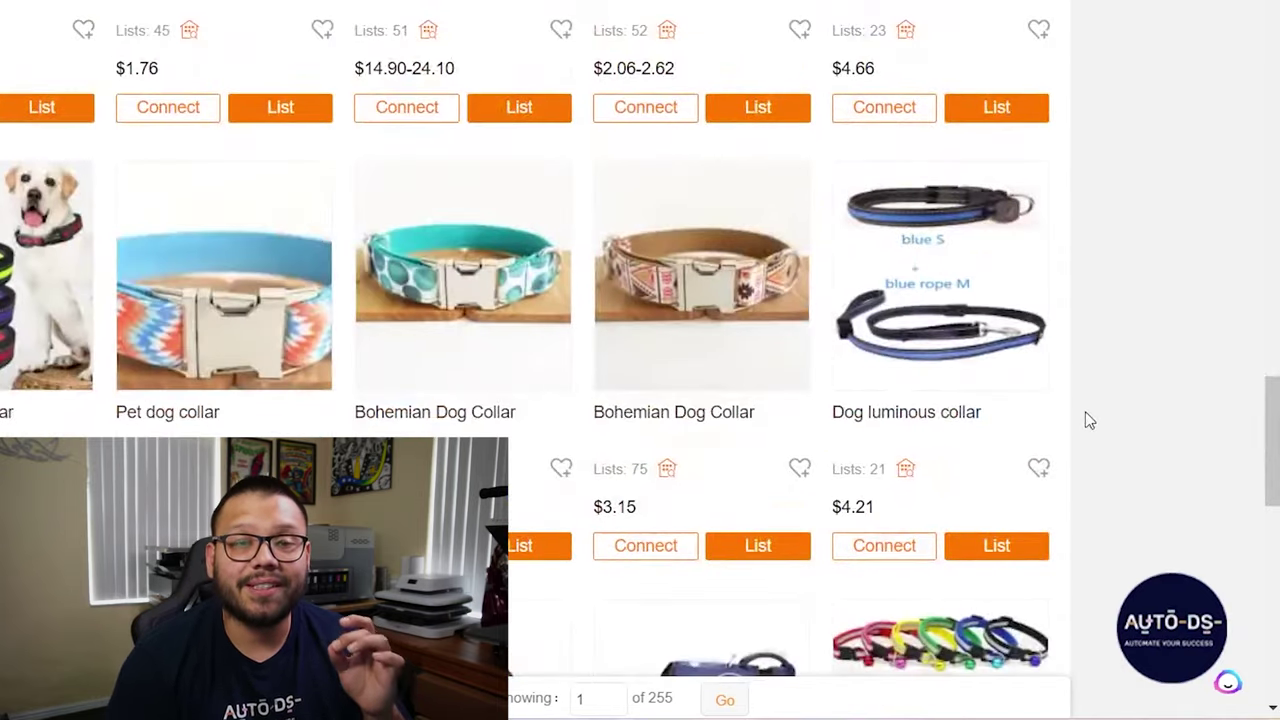
{"action": "scroll", "coordinate": [1089, 421], "scroll_direction": "down", "scroll_amount": 5}
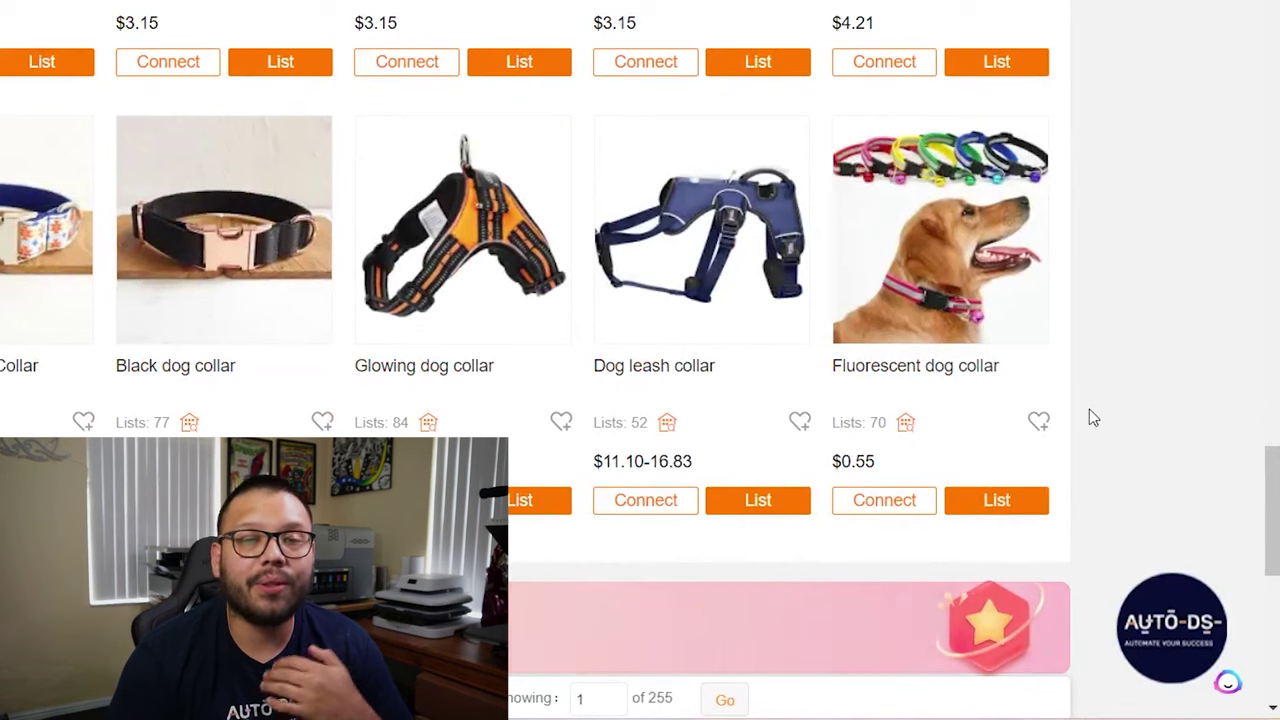
{"action": "scroll", "coordinate": [1090, 408], "scroll_direction": "up", "scroll_amount": 20}
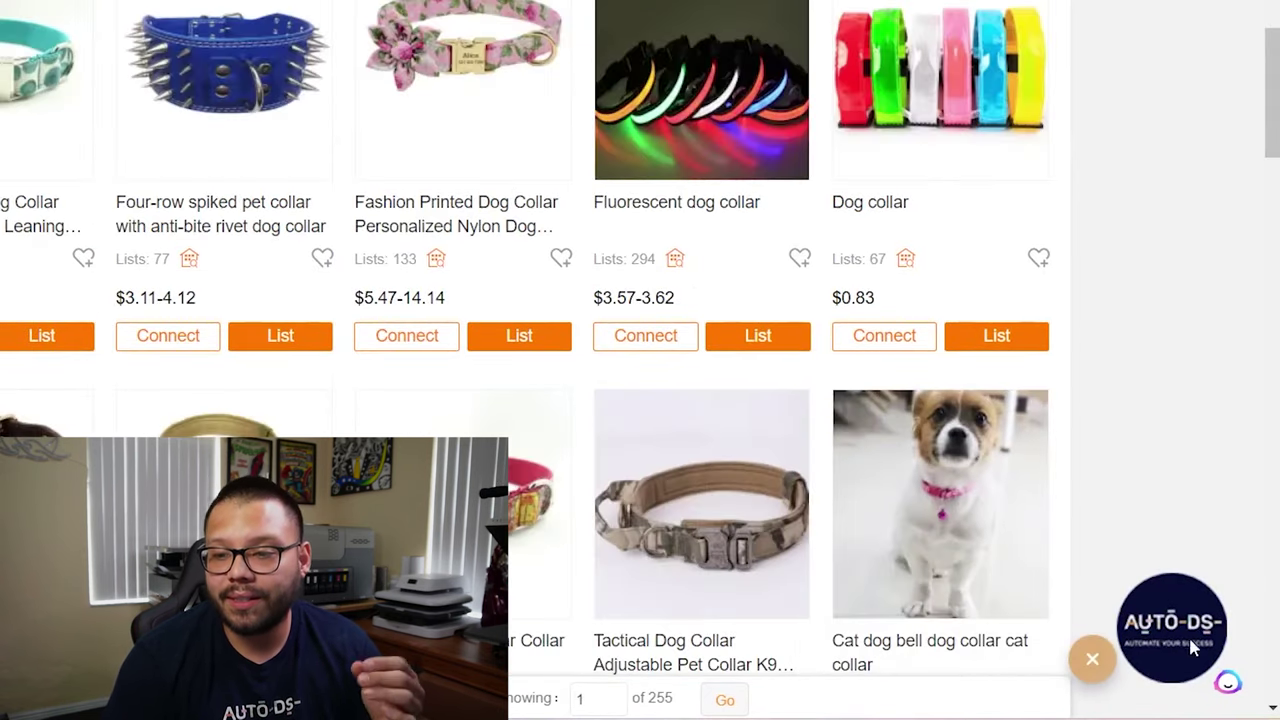
{"action": "left_click", "coordinate": [1172, 628]}
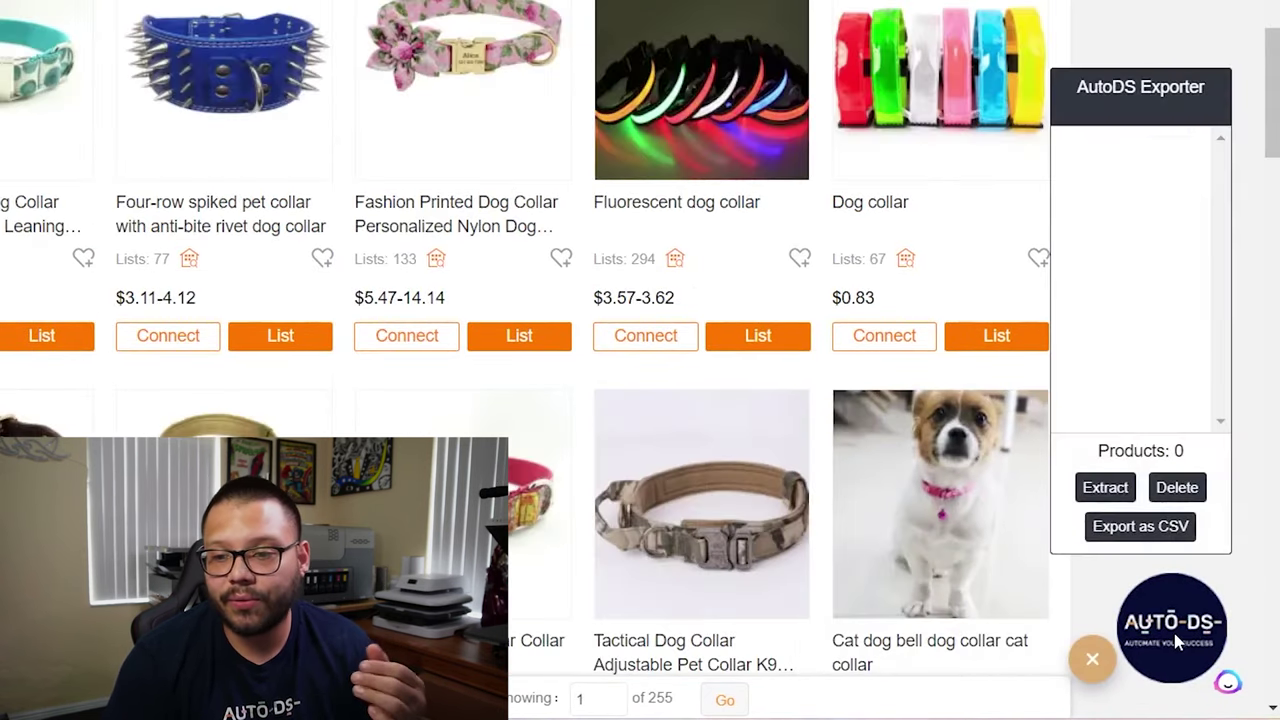
{"action": "left_click", "coordinate": [1105, 487]}
- Scroll through the results and advance to page 2 of the dog collar listings
{"action": "scroll", "coordinate": [1128, 230], "scroll_direction": "down", "scroll_amount": 5}
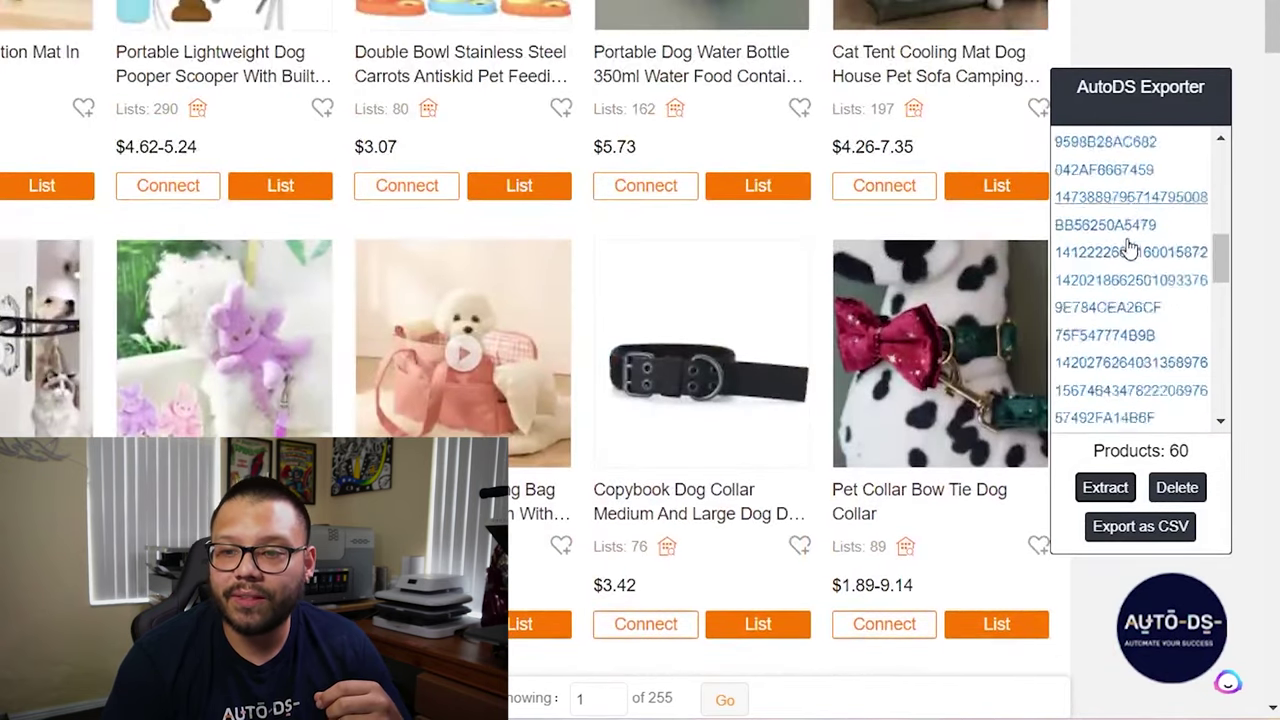
{"action": "scroll", "coordinate": [1126, 280], "scroll_direction": "down", "scroll_amount": 3}
{"action": "scroll", "coordinate": [1128, 280], "scroll_direction": "down", "scroll_amount": 1}
{"action": "scroll", "coordinate": [250, 250], "scroll_direction": "up", "scroll_amount": 2}
{"action": "scroll", "coordinate": [200, 200], "scroll_direction": "down", "scroll_amount": 6}
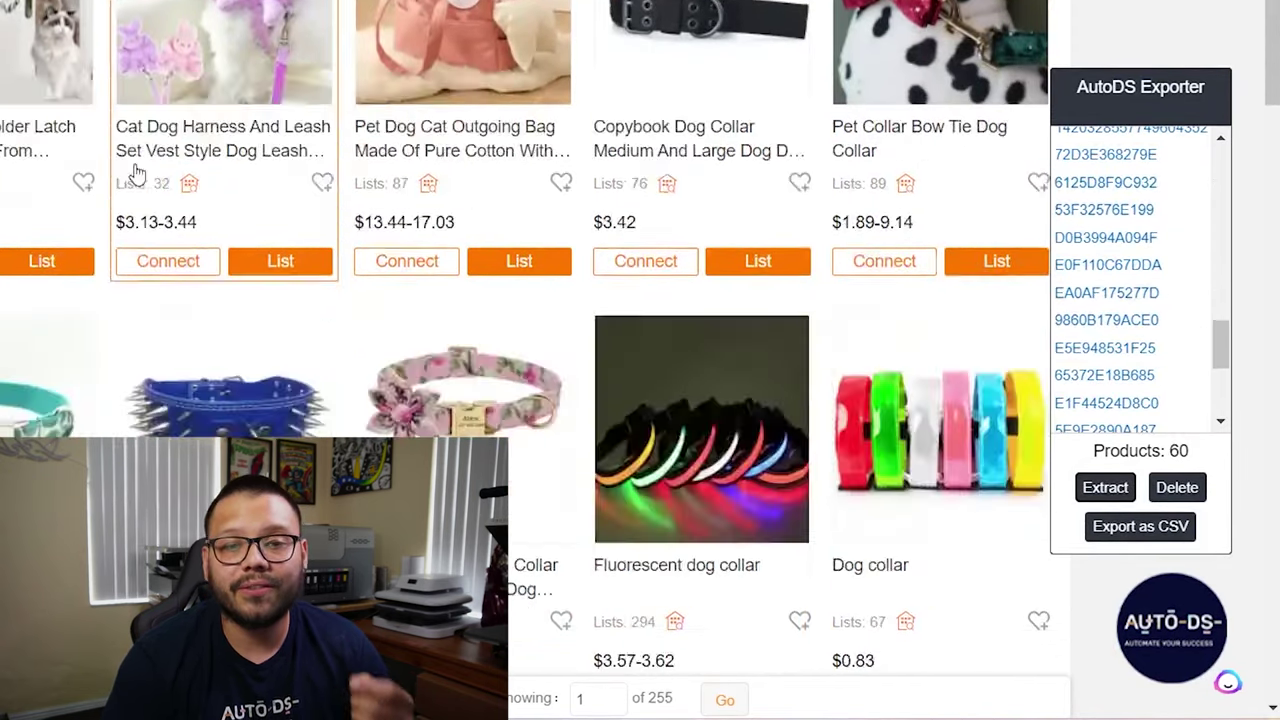
{"action": "scroll", "coordinate": [260, 210], "scroll_direction": "down", "scroll_amount": 3}
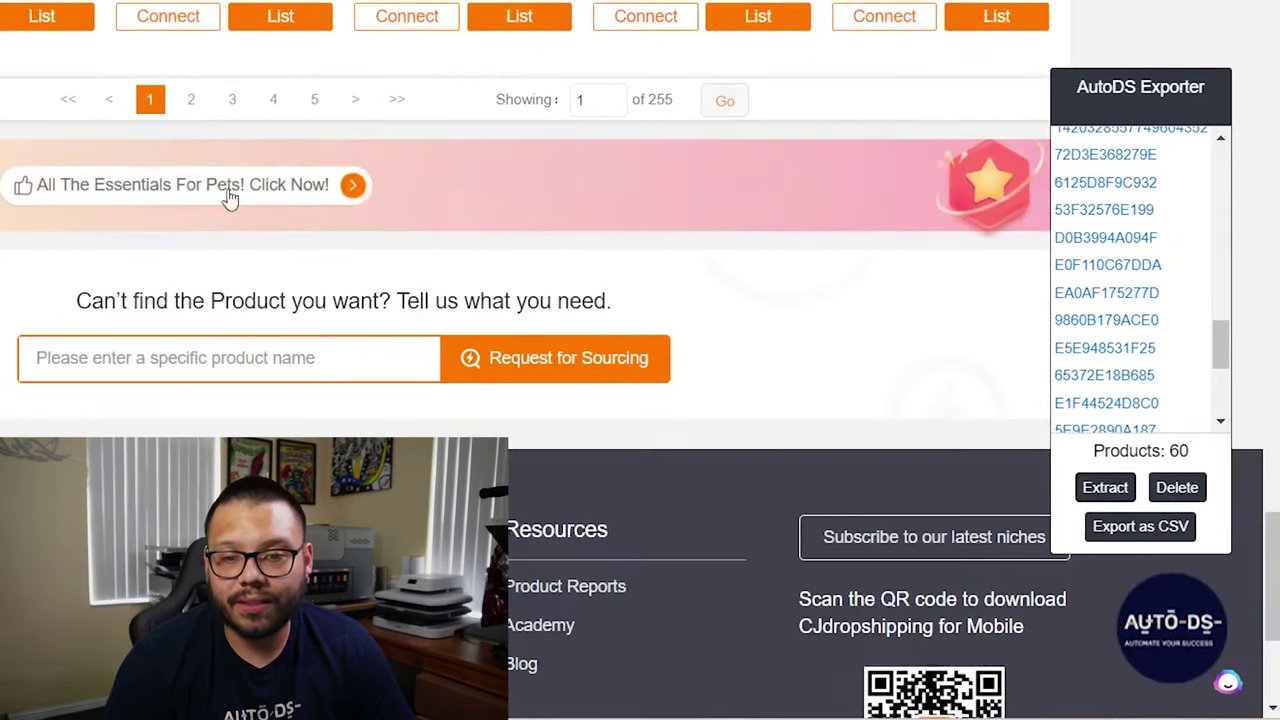
{"action": "left_click", "coordinate": [196, 100]}
{"action": "scroll", "coordinate": [808, 351], "scroll_direction": "down", "scroll_amount": 6}
{"action": "scroll", "coordinate": [798, 432], "scroll_direction": "down", "scroll_amount": 2}
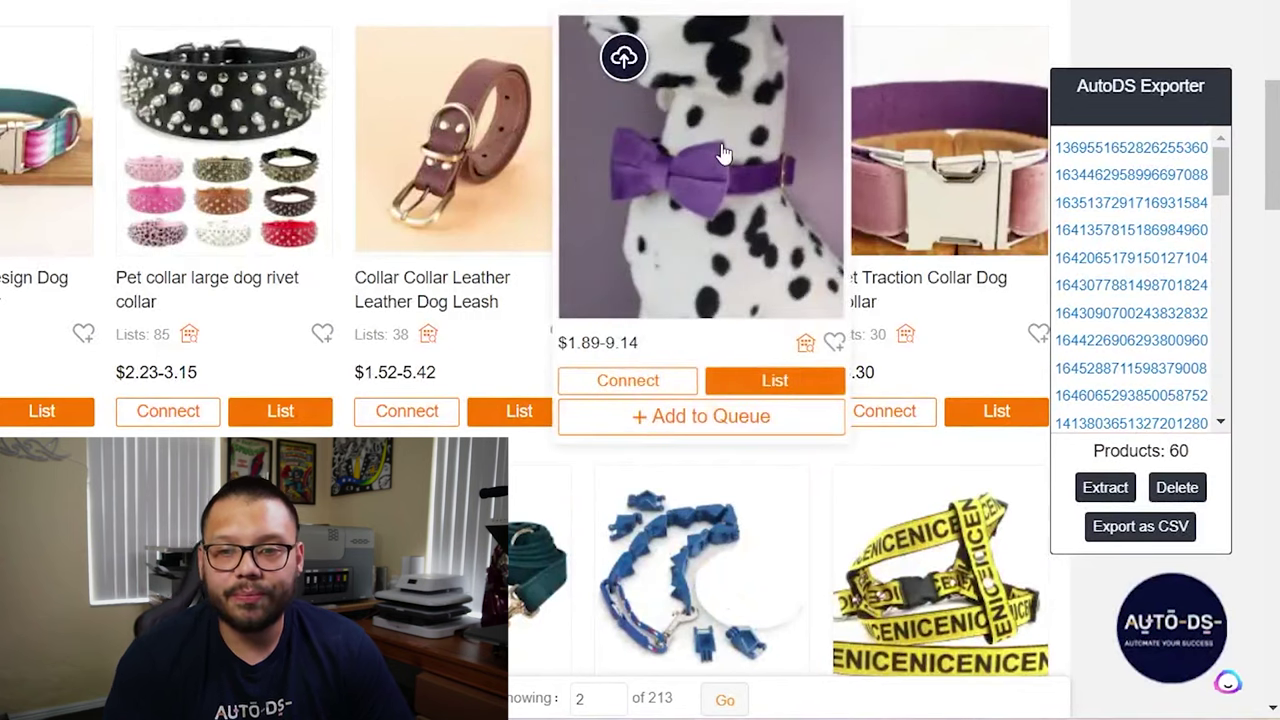
- Open the Dog Leash Pet Collar product, then export the 60 extracted IDs as CSV
{"action": "left_click", "coordinate": [724, 153]}
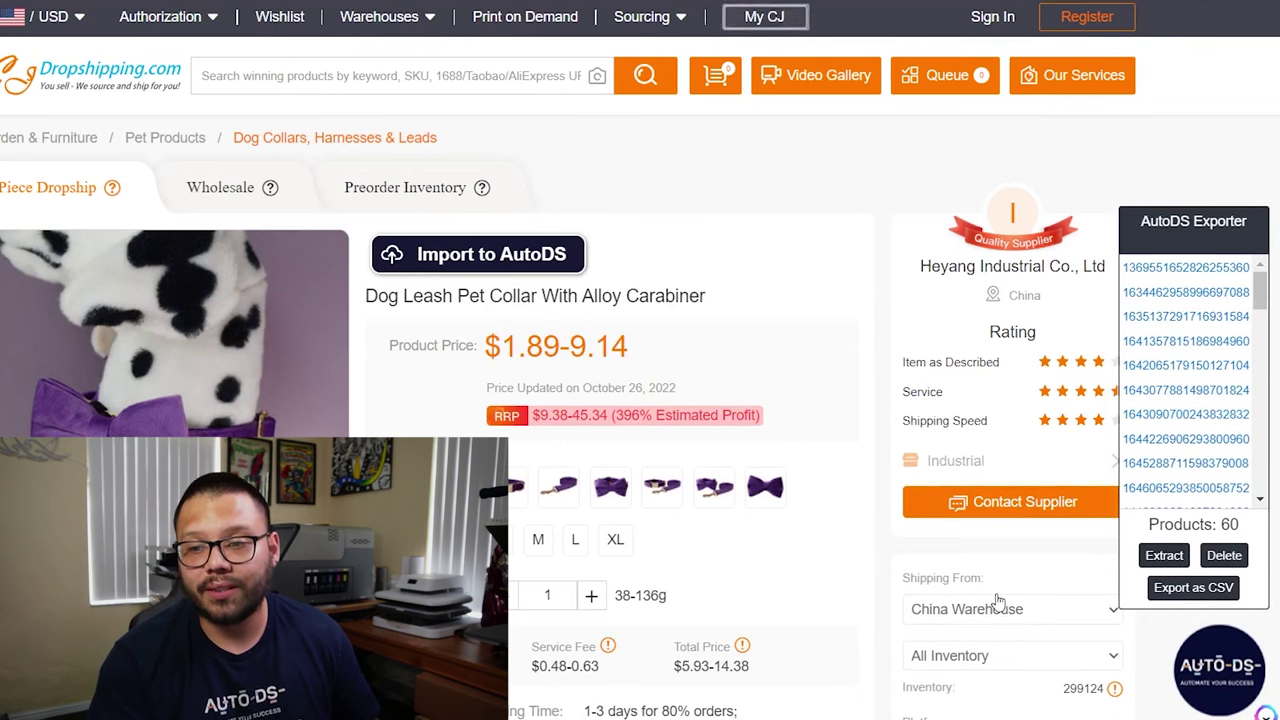
{"action": "scroll", "coordinate": [1238, 425], "scroll_direction": "down", "scroll_amount": 10}
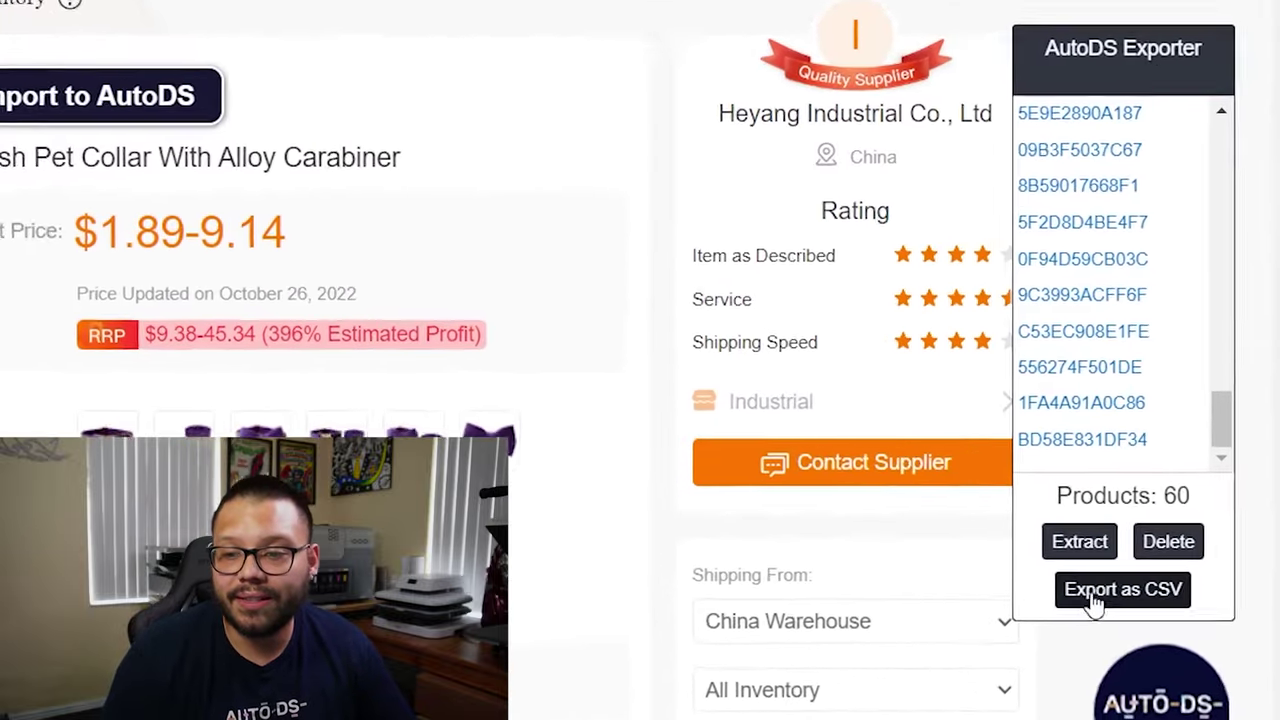
{"action": "left_click", "coordinate": [1092, 598]}
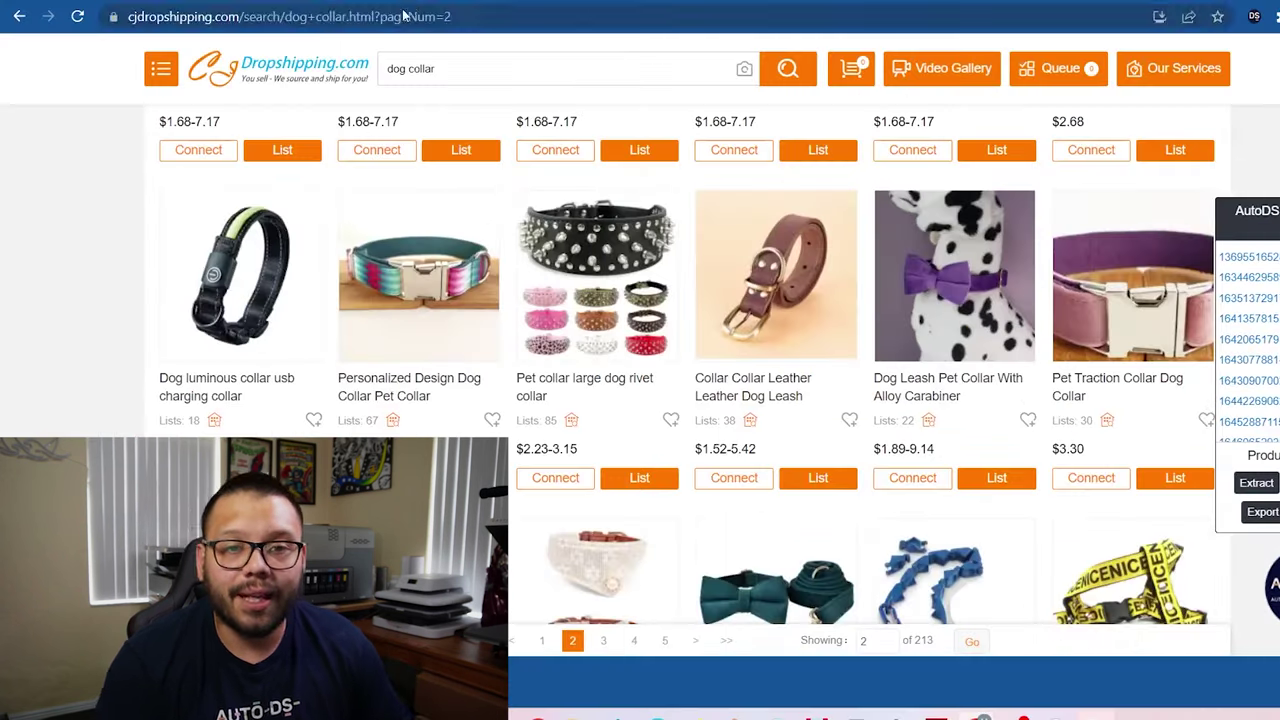
- Go to the AutoDS platform with the Pet Shop Discount store selected
{"action": "left_click", "coordinate": [403, 17]}
{"action": "type", "text": "pla"}
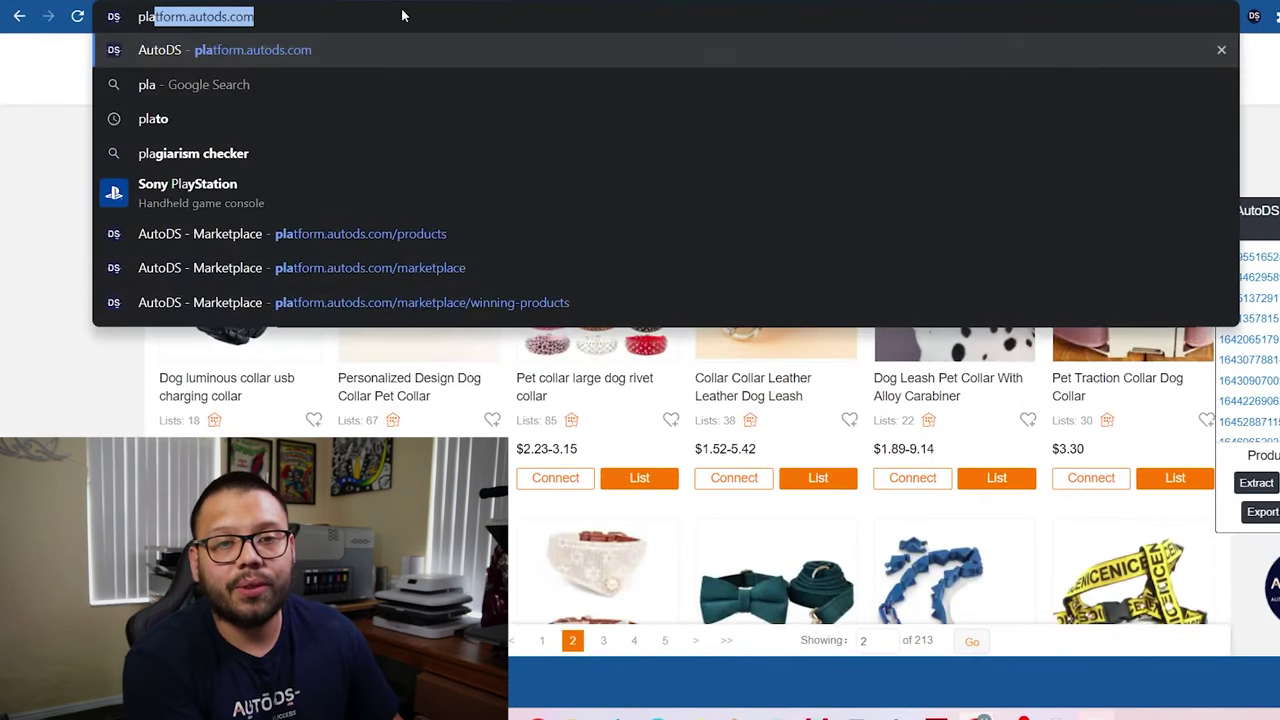
{"action": "key", "text": "Return"}
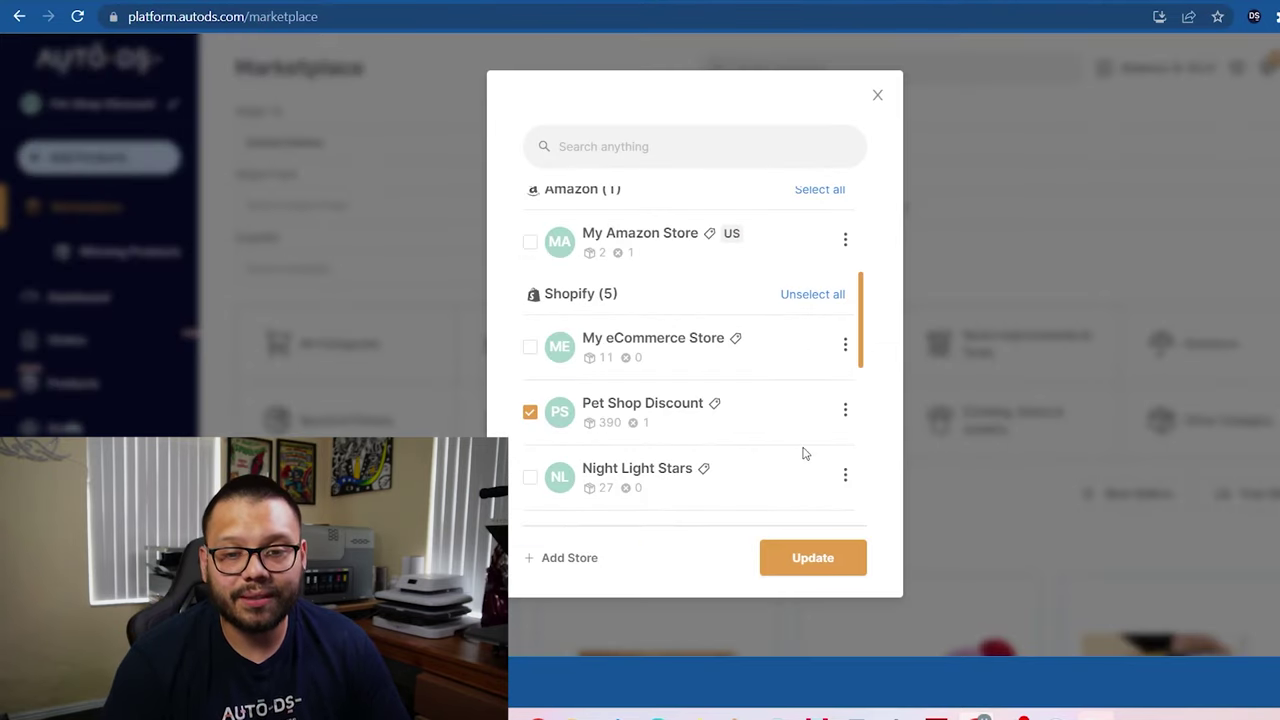
{"action": "left_click", "coordinate": [880, 94]}
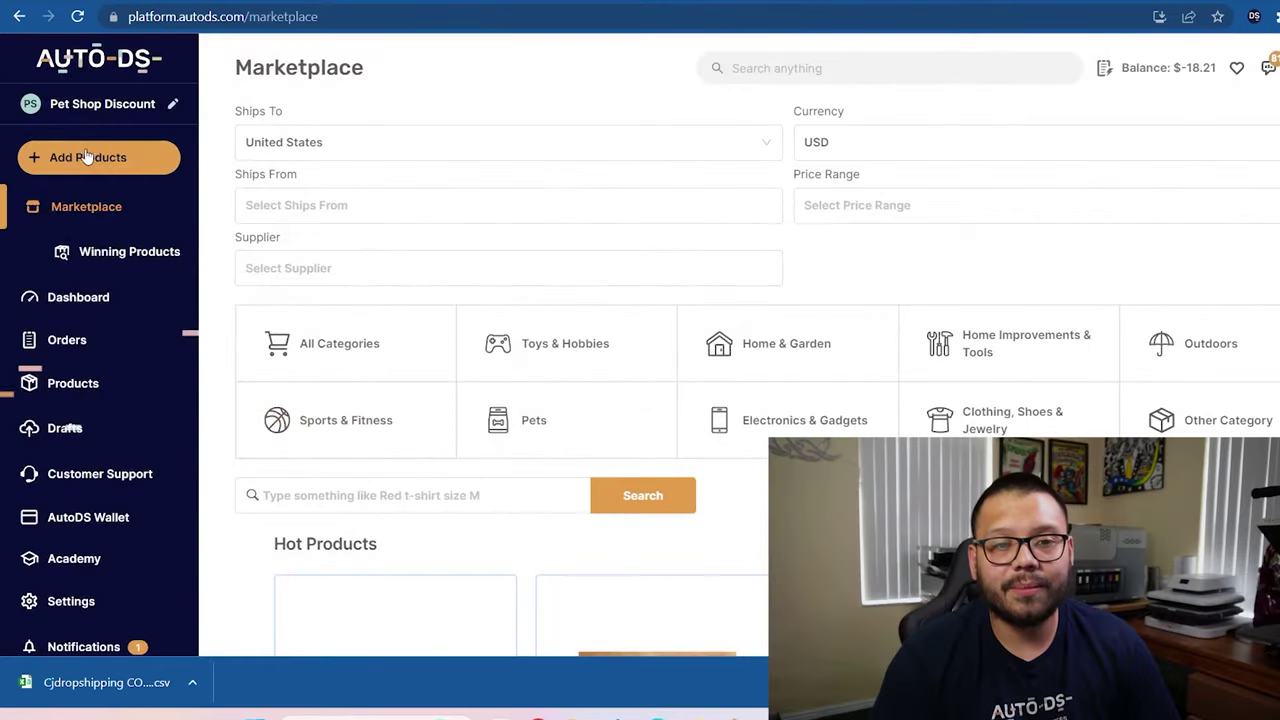
- Under Add Products > Multiple Products, upload the downloaded CJ CSV via Upload CSV
{"action": "left_click", "coordinate": [86, 157]}
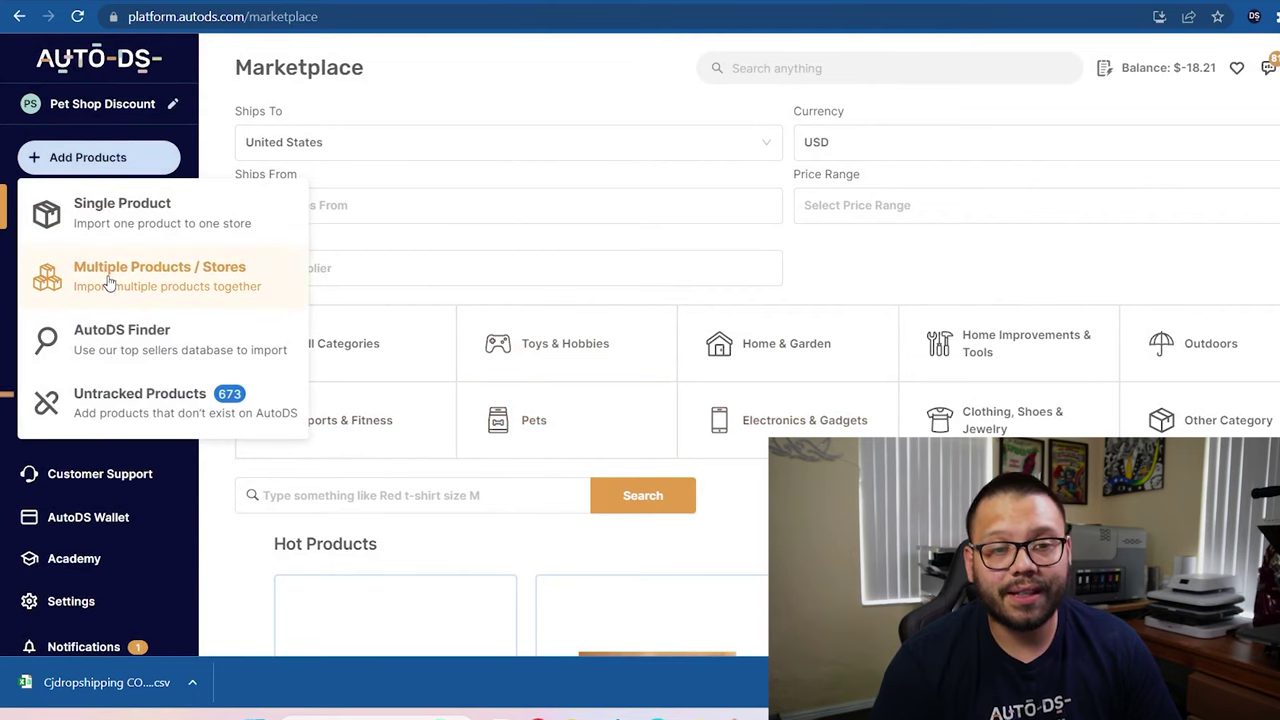
{"action": "left_click", "coordinate": [257, 284]}
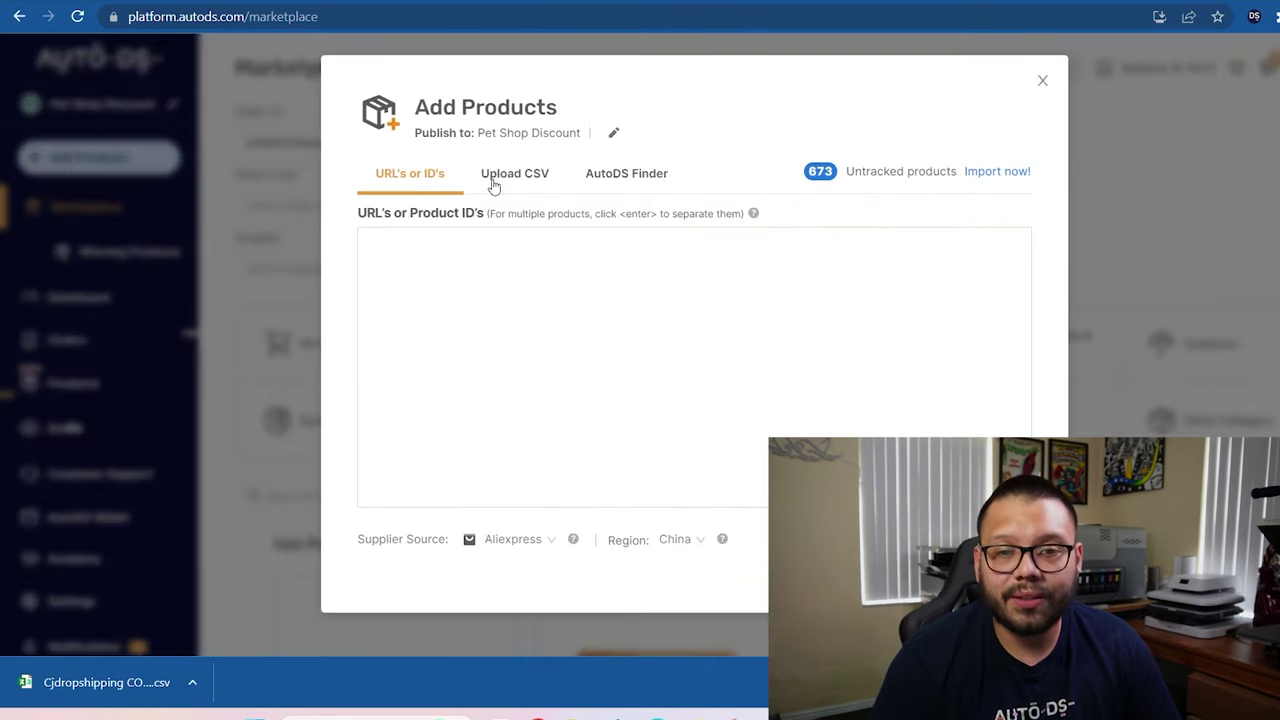
{"action": "left_click", "coordinate": [512, 186]}
{"action": "left_click", "coordinate": [660, 487]}
{"action": "key", "text": "Escape"}
{"action": "left_click_drag", "start_coordinate": [580, 330], "coordinate": [580, 331]}
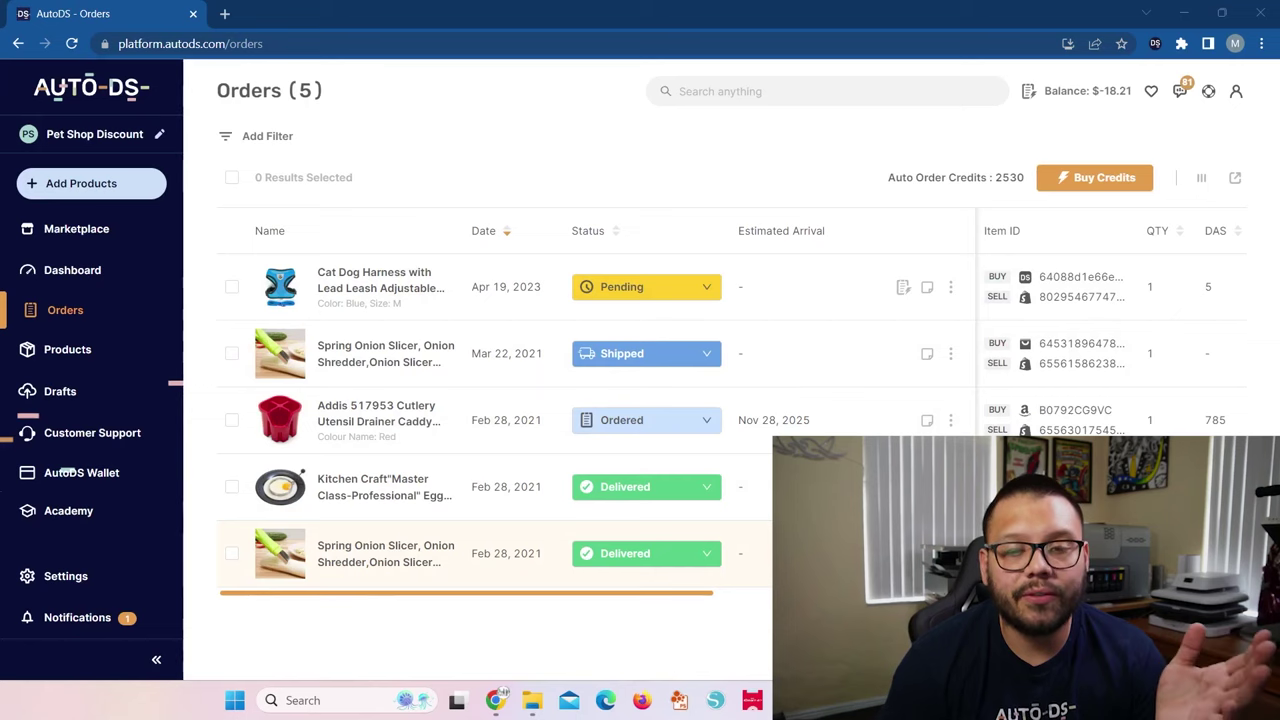
- Open the Addis cutlery drainer order and bring up its copy-address options
{"action": "left_click", "coordinate": [320, 410]}
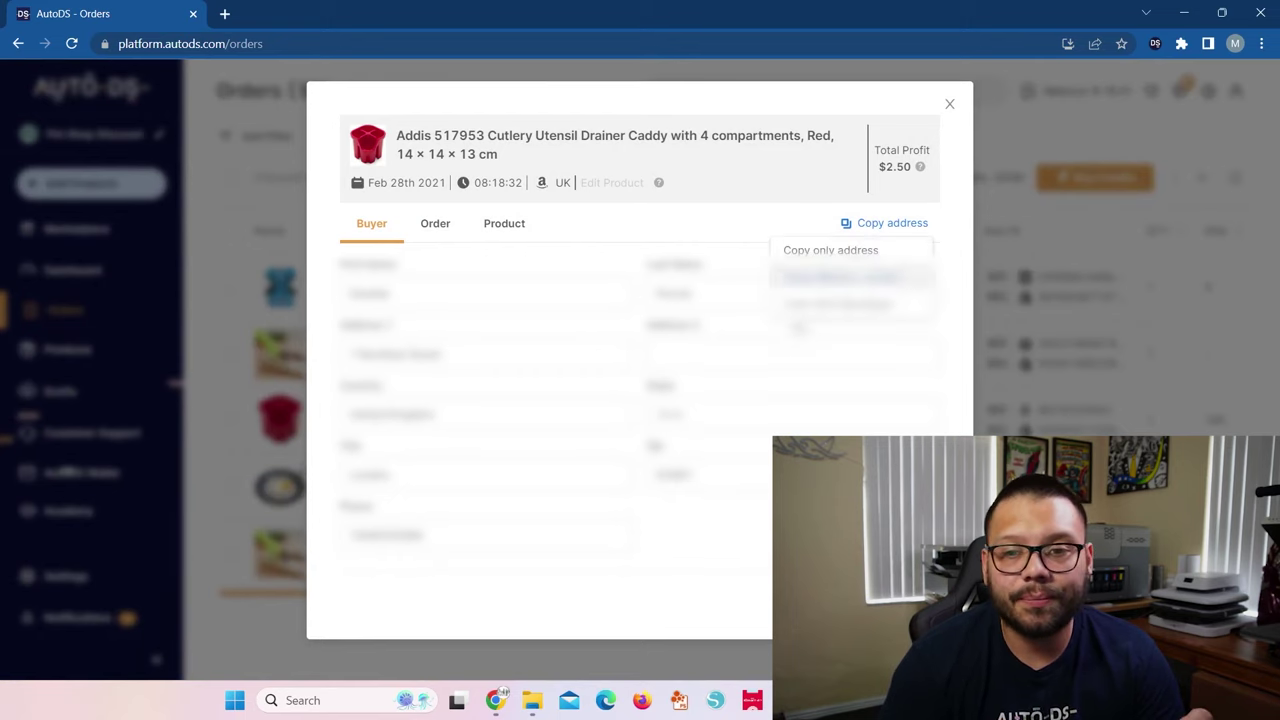
{"action": "left_click", "coordinate": [868, 230]}
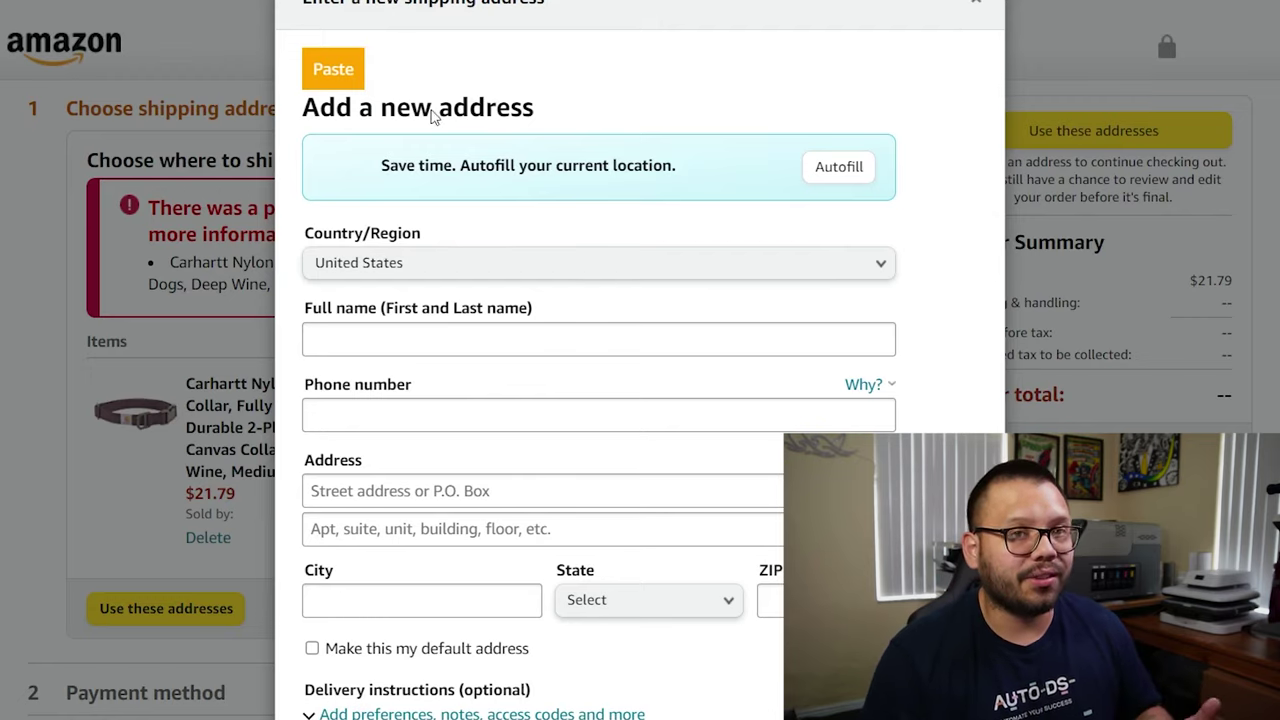
- Paste the copied buyer address into Amazon's new address form and use it for the order
{"action": "left_click", "coordinate": [330, 75]}
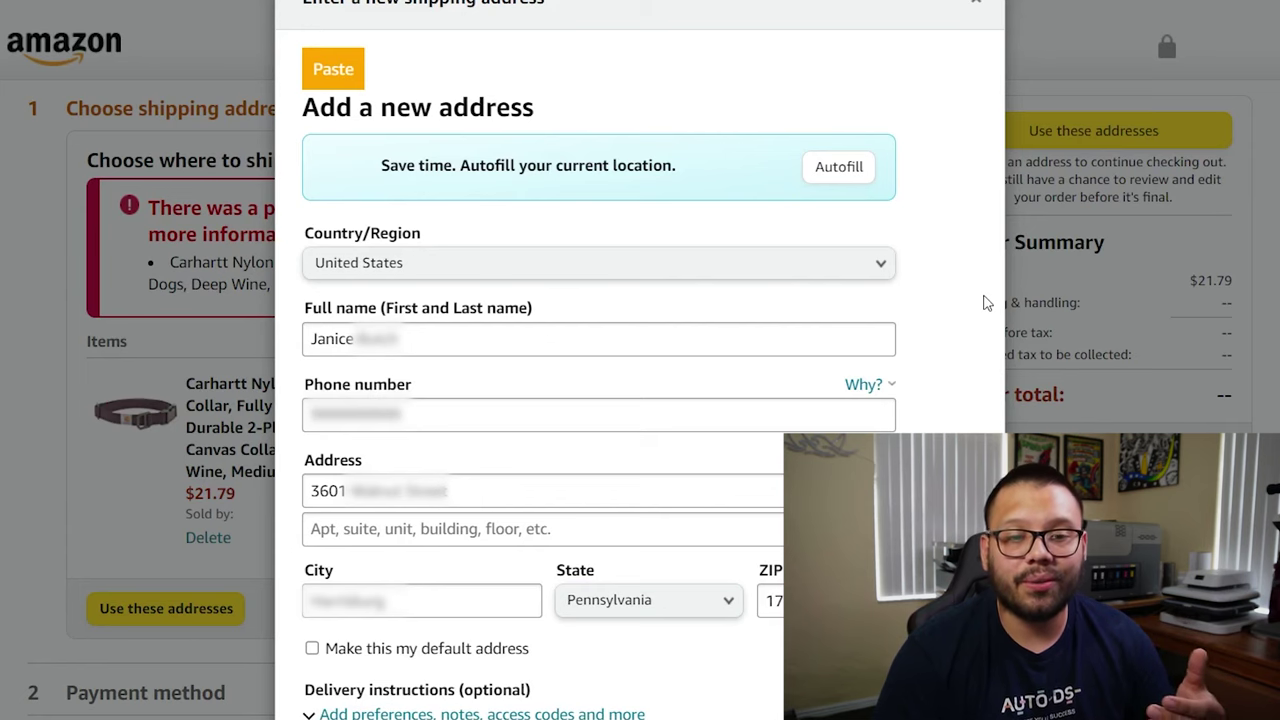
{"action": "scroll", "coordinate": [987, 302], "scroll_direction": "down", "scroll_amount": 1}
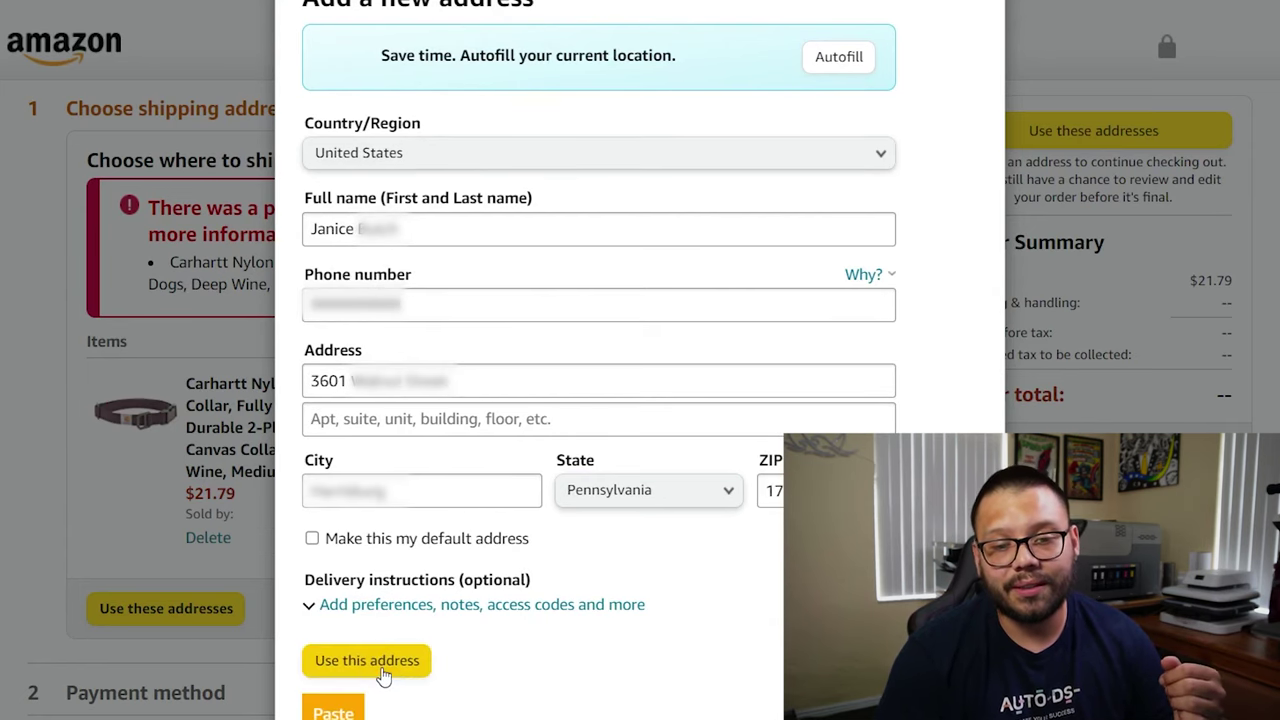
{"action": "left_click", "coordinate": [367, 660]}
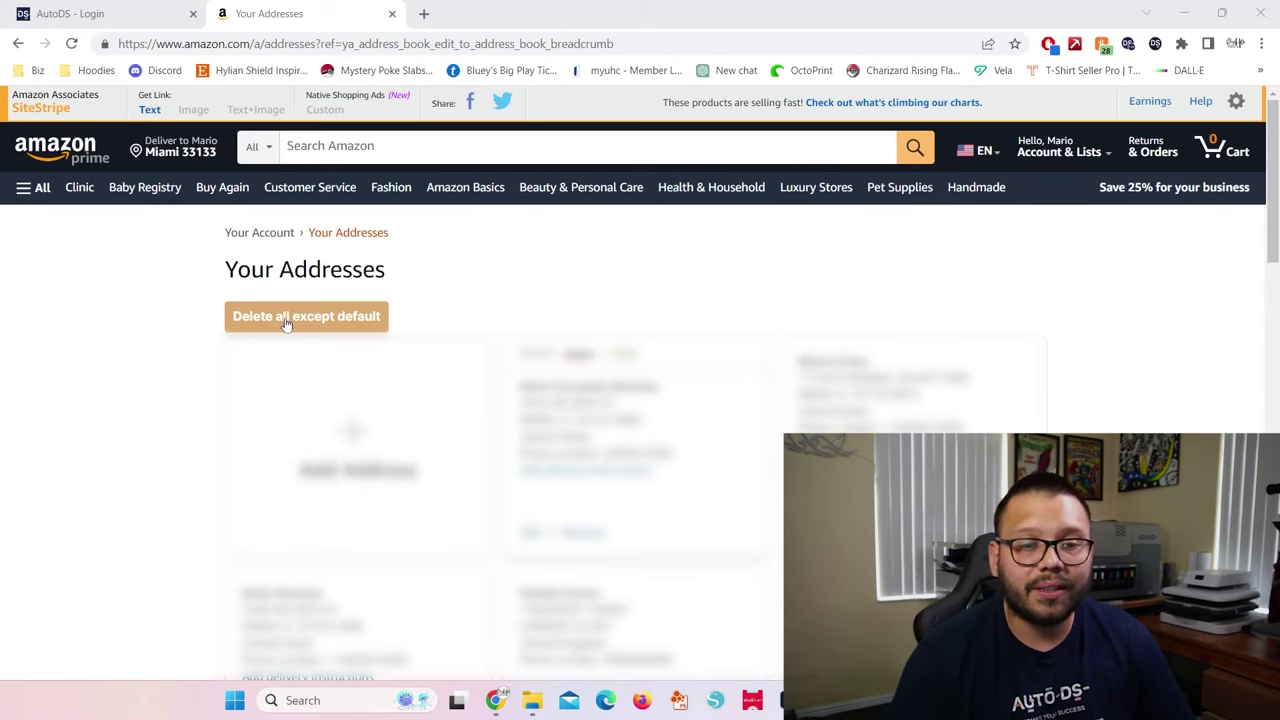
- On Your Addresses, use Delete all except default to clear the extra addresses
{"action": "left_click", "coordinate": [292, 325]}
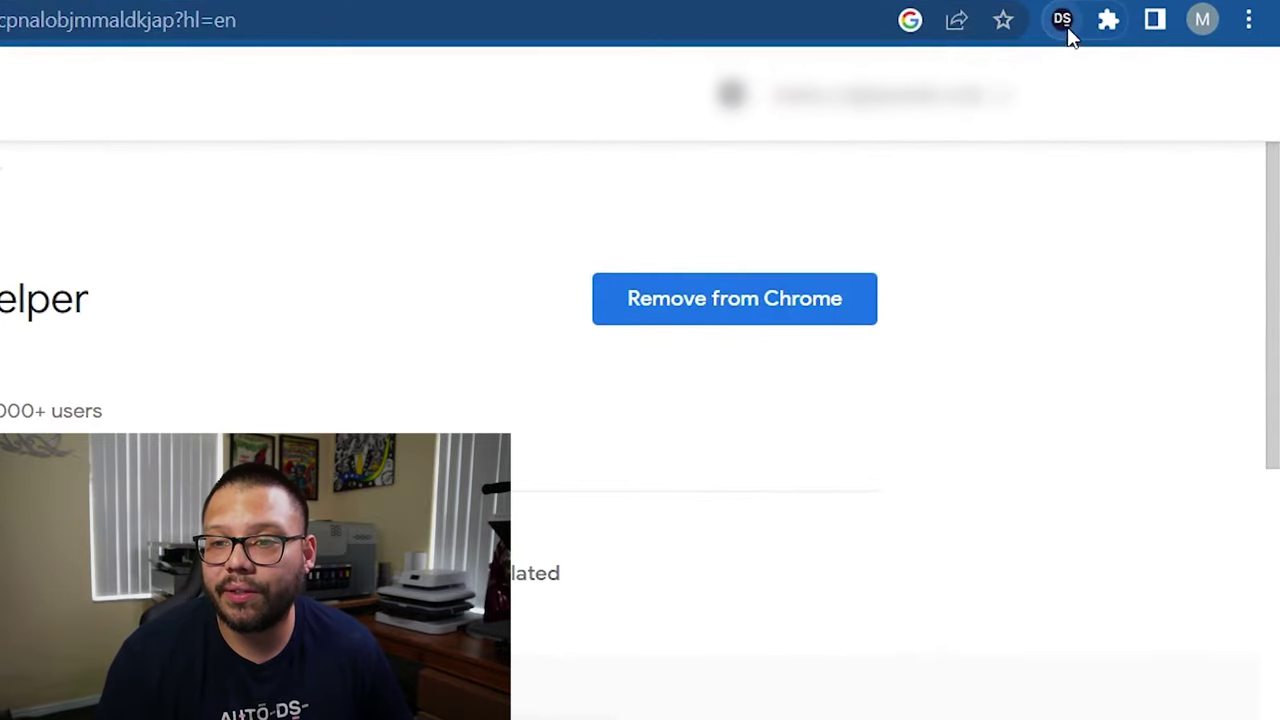
- Open the AutoDS Help Center from the DS extension's popup in the Chrome toolbar
{"action": "left_click", "coordinate": [1066, 28]}
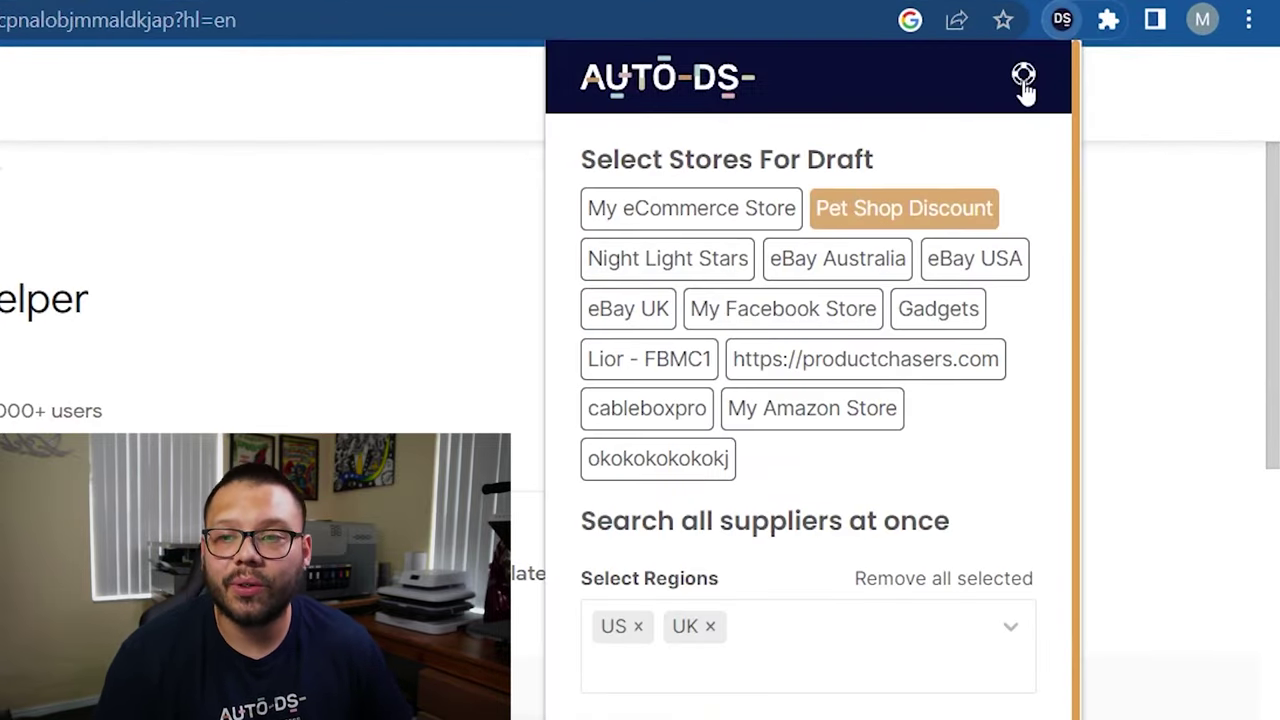
{"action": "left_click", "coordinate": [1023, 77]}
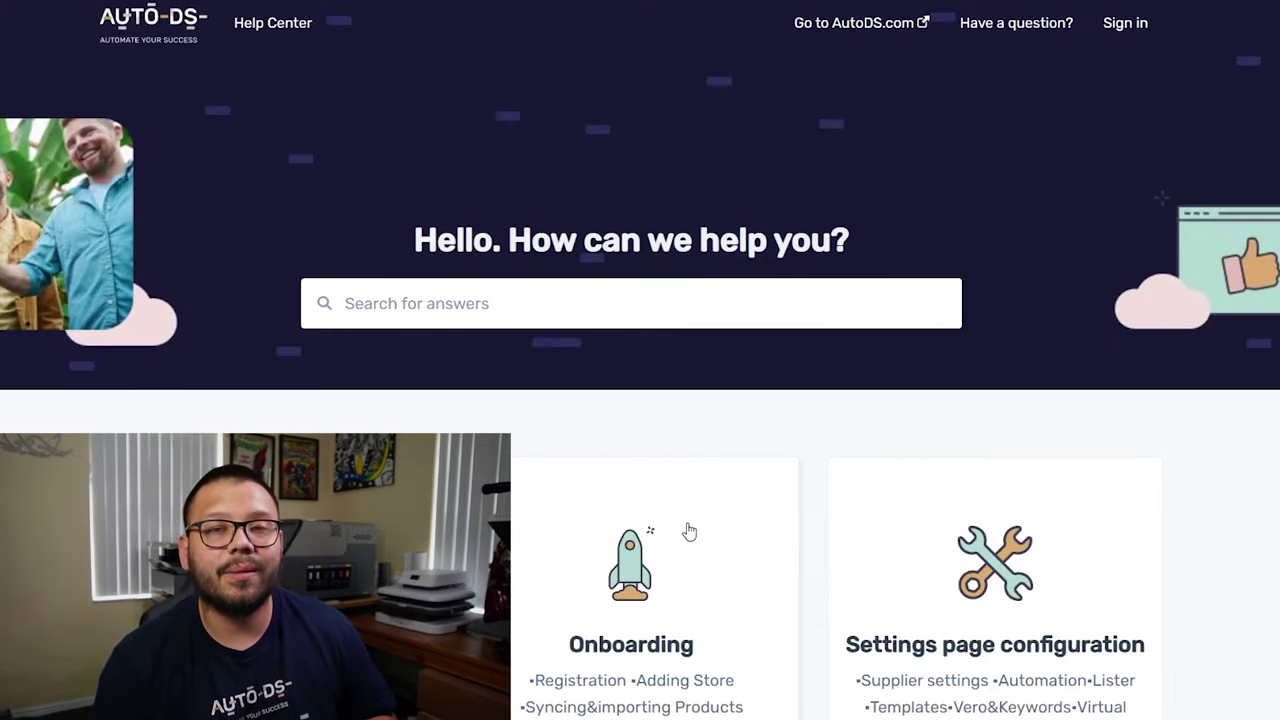